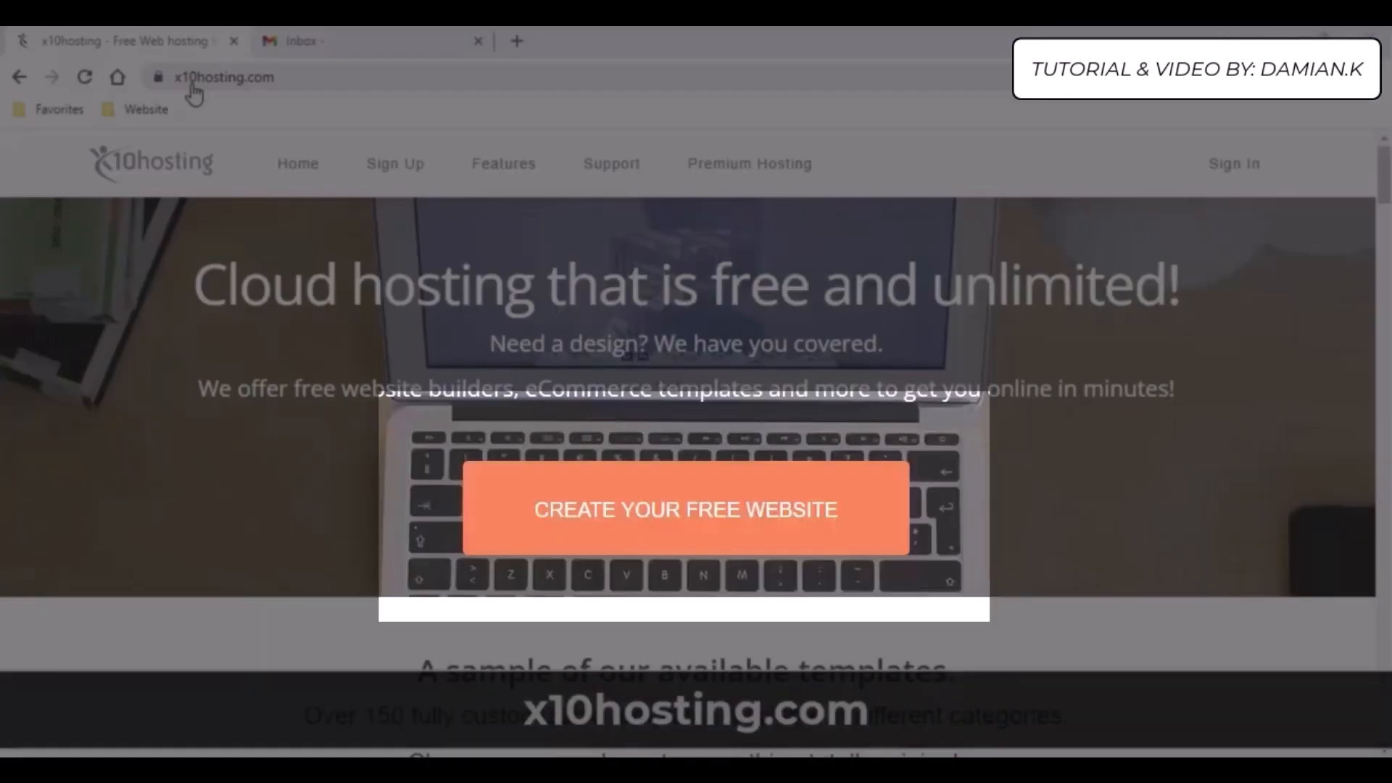
Start creating a free website on x10hosting.com and continue with the x10 Basic plan
left_click(679, 509)
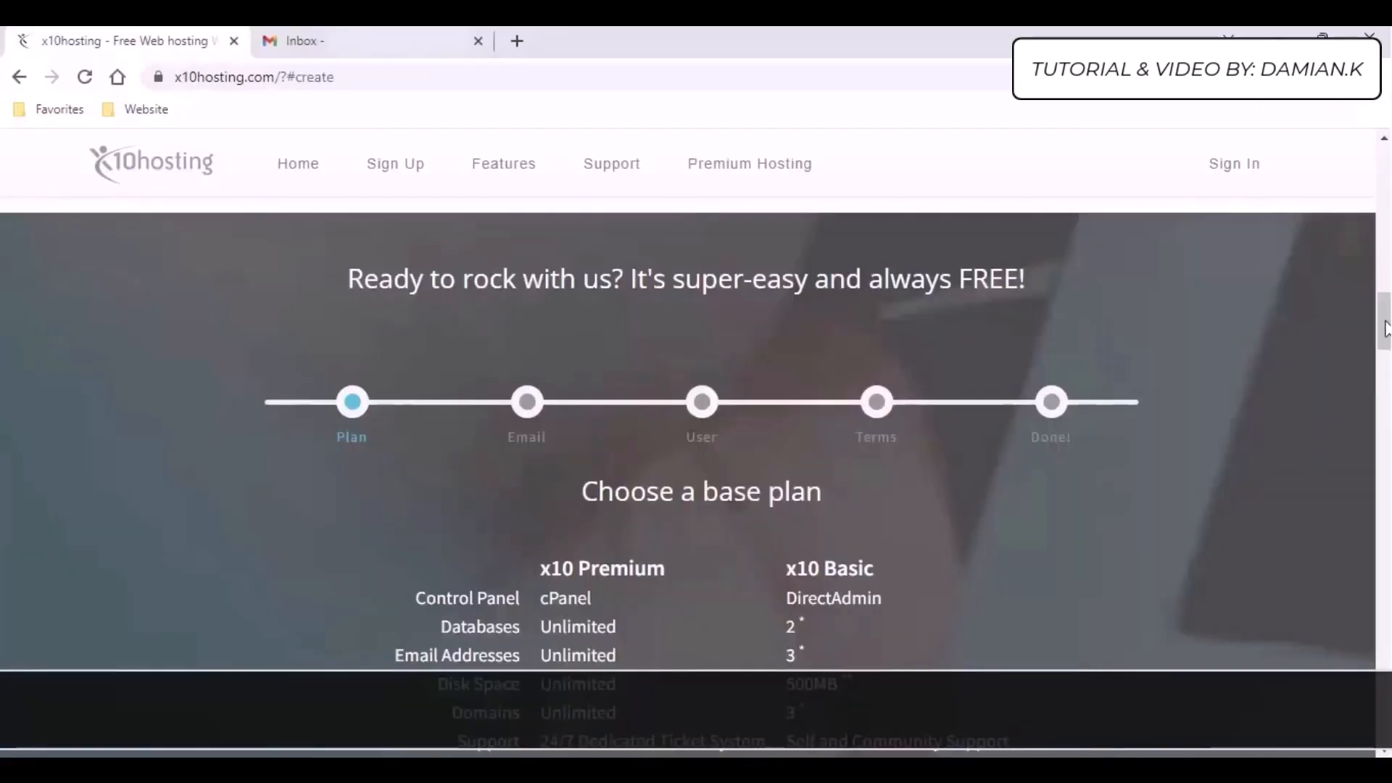
scroll(1296, 427, "down", 5)
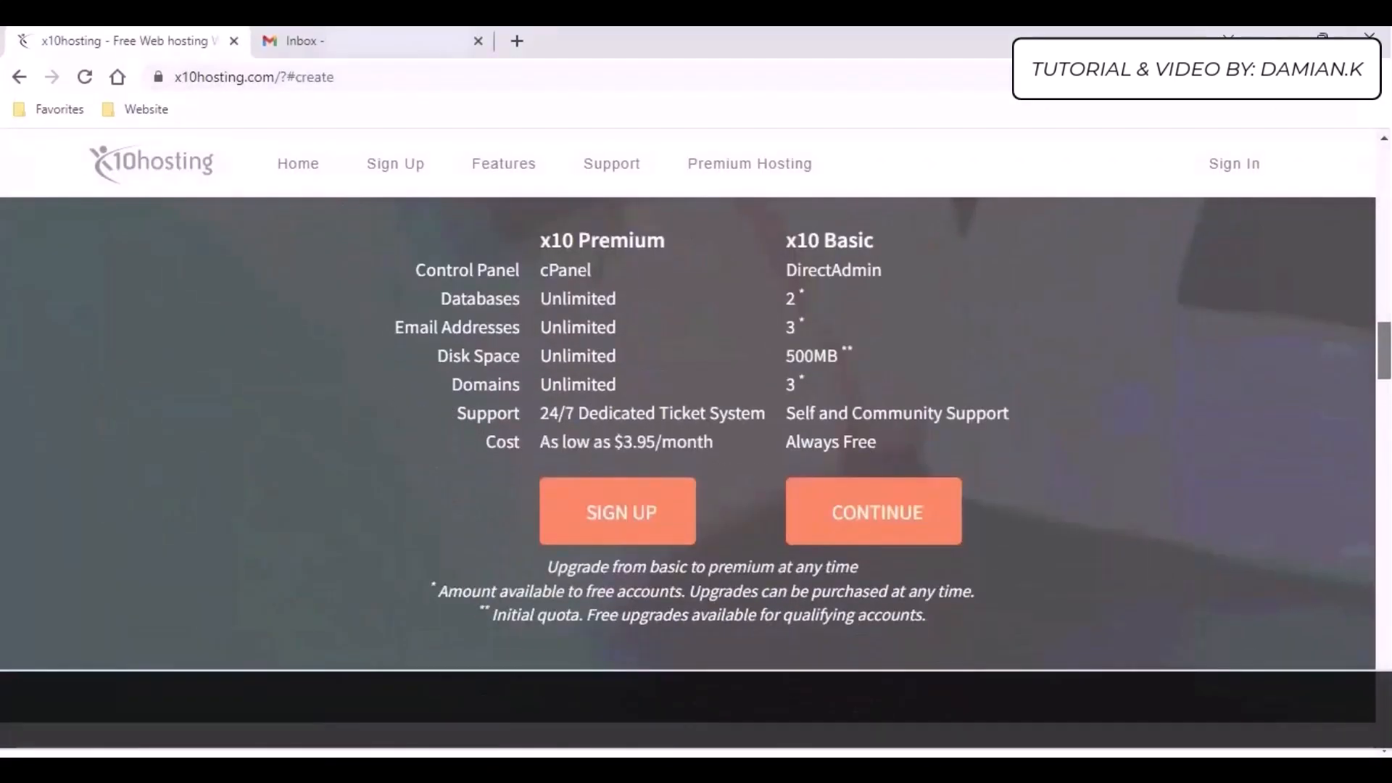
scroll(1385, 348, "up", 1)
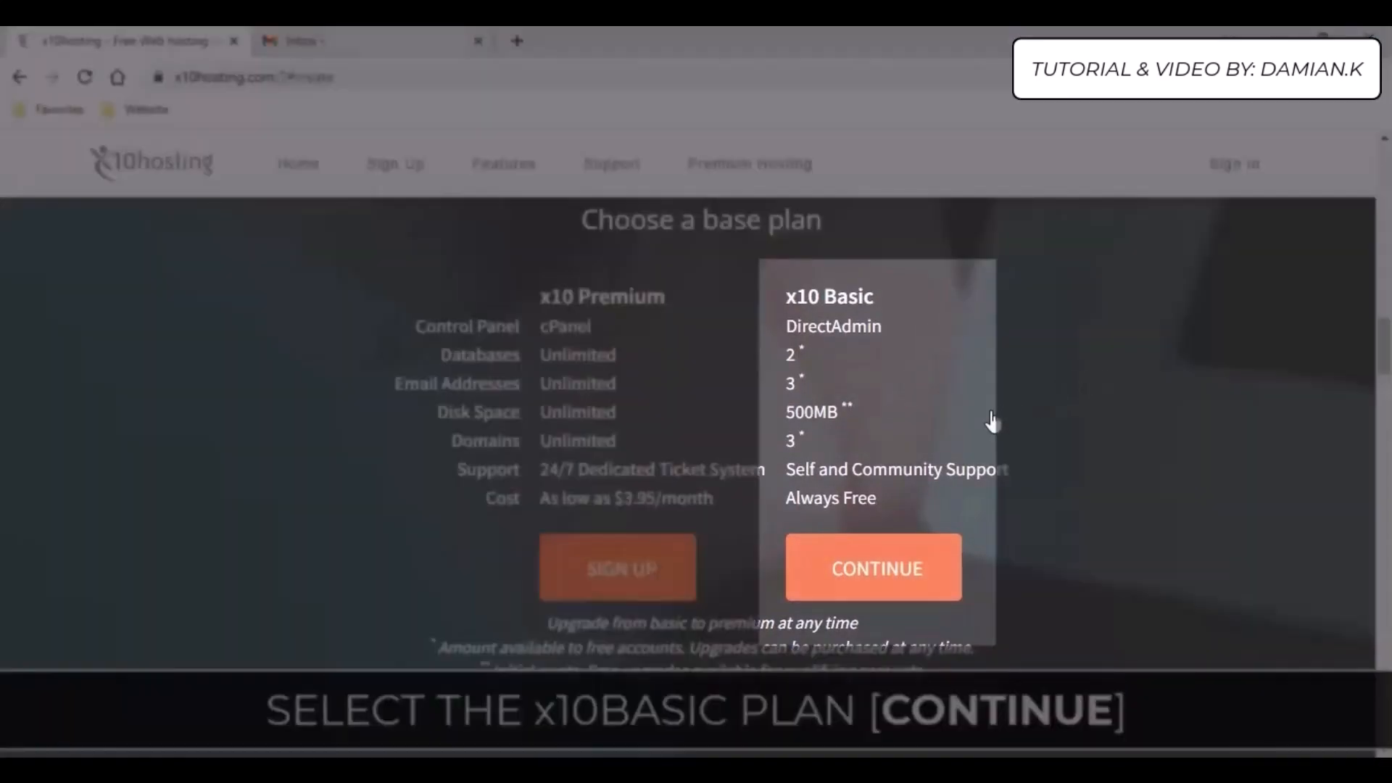
left_click(895, 580)
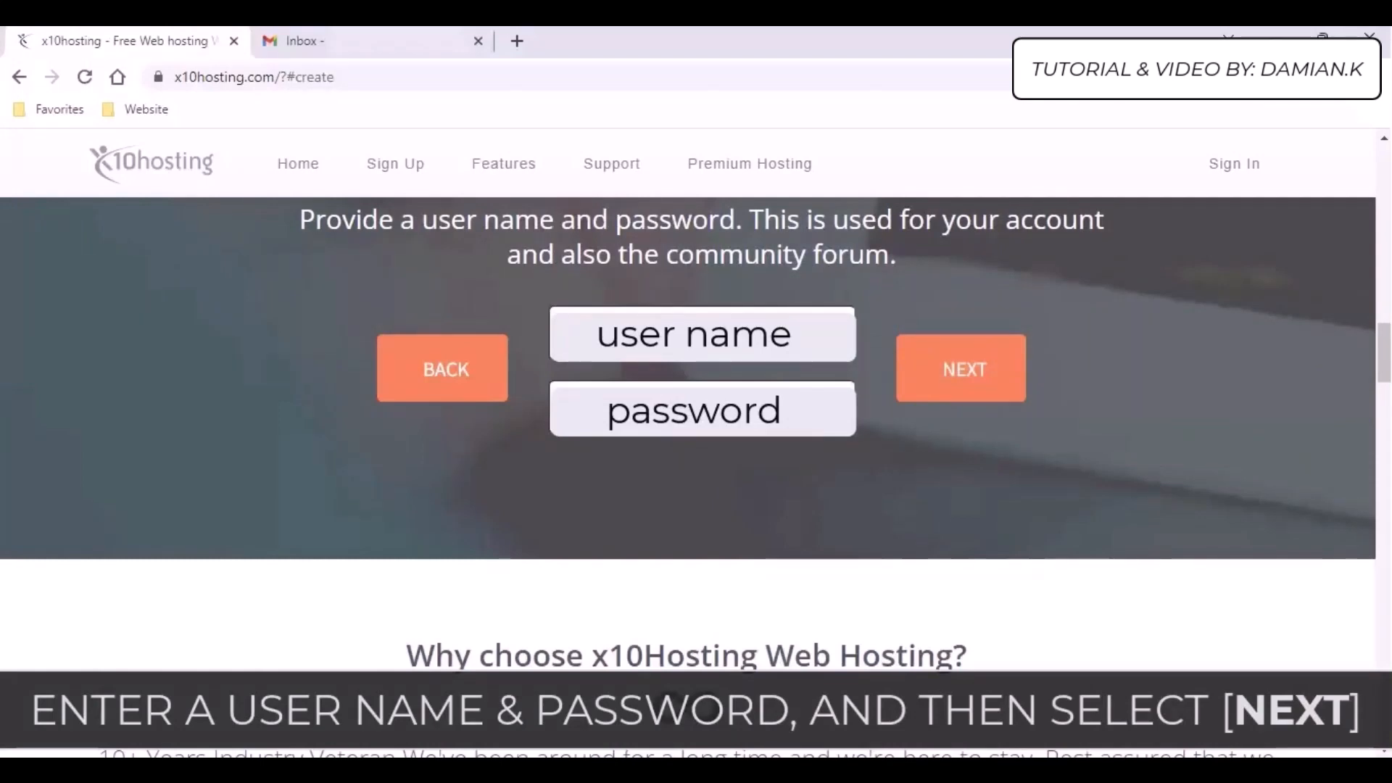
Enter a user name and password for the new hosting account and save the login in the browser
type("d")
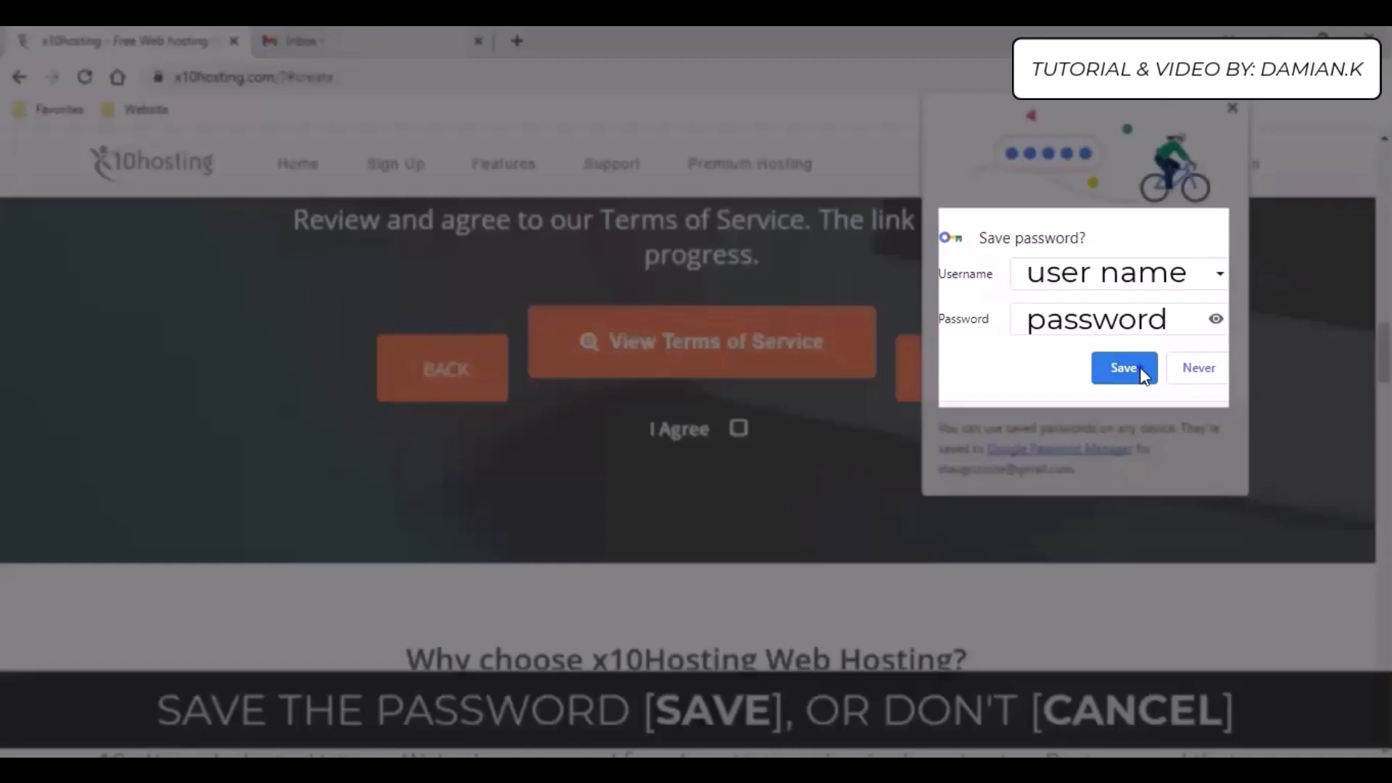
left_click(1124, 368)
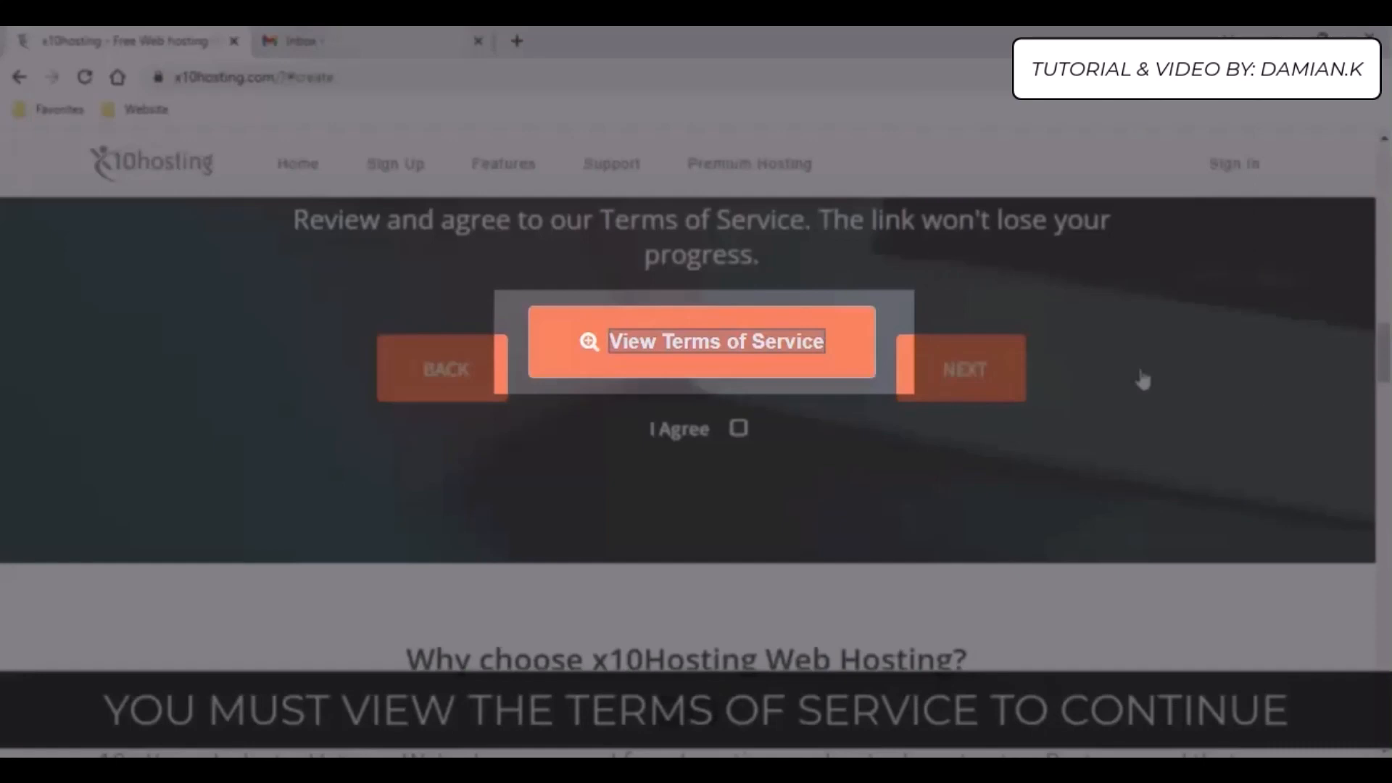
View the x10Hosting Terms of Service through to the end, close them, and agree to them
left_click(727, 348)
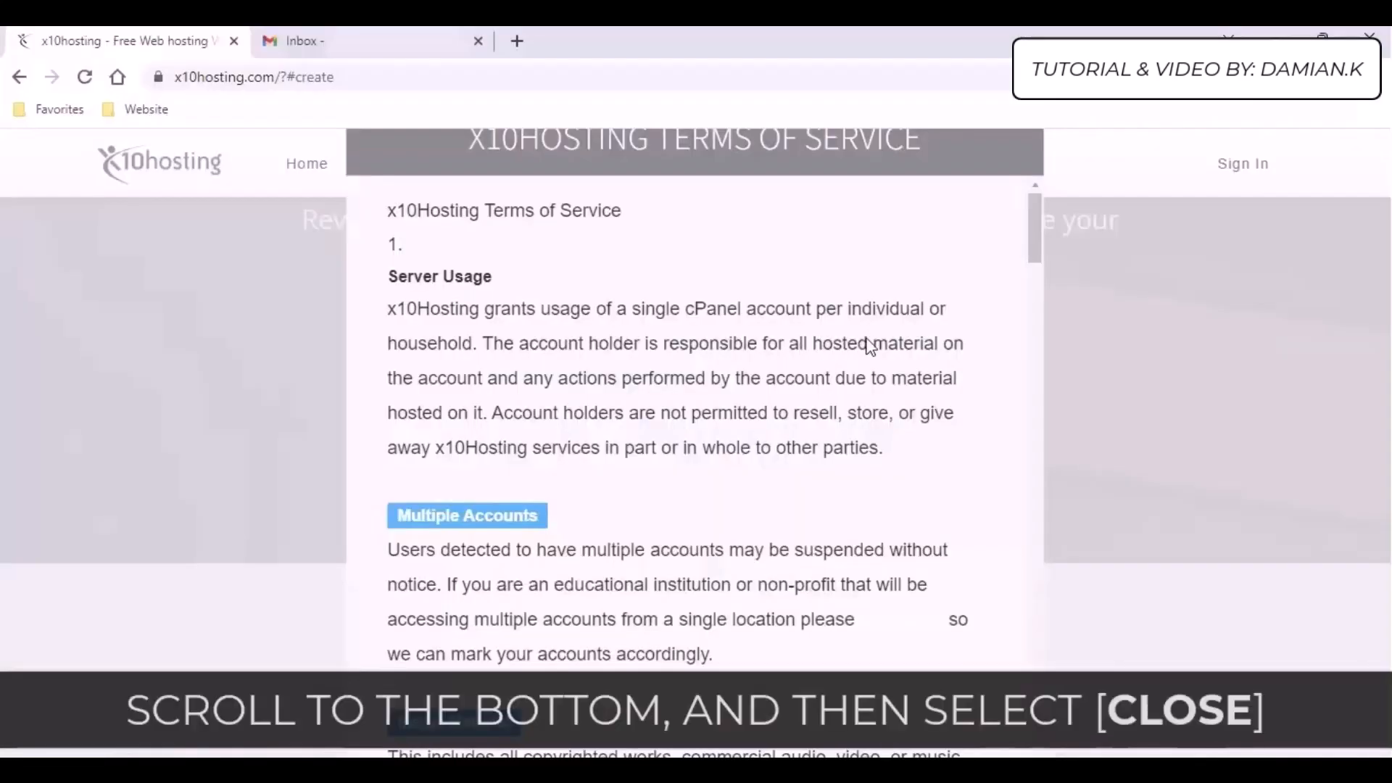
mouse_move(1032, 242)
left_mouse_down()
mouse_move(1068, 559)
mouse_move(1041, 637)
mouse_move(1042, 754)
left_mouse_up()
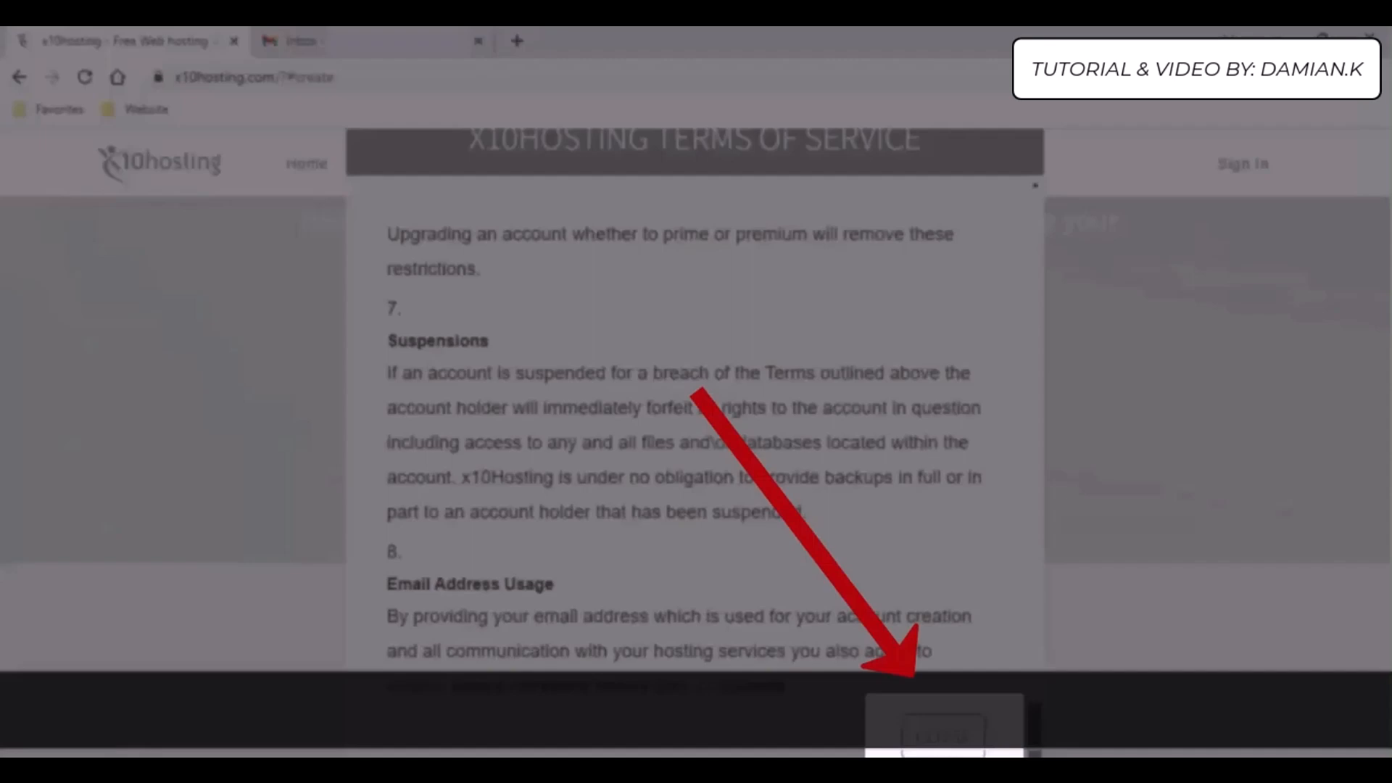
left_click(970, 752)
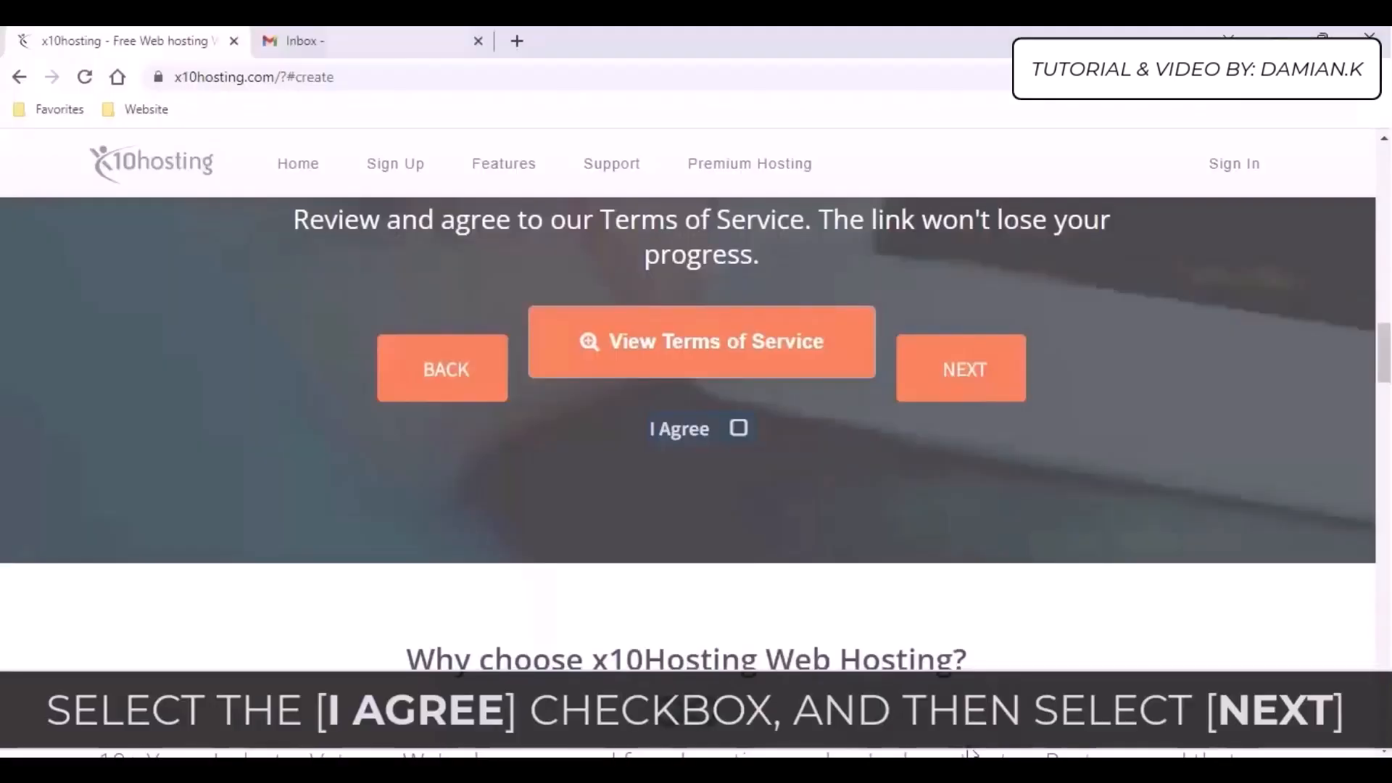
left_click(747, 430)
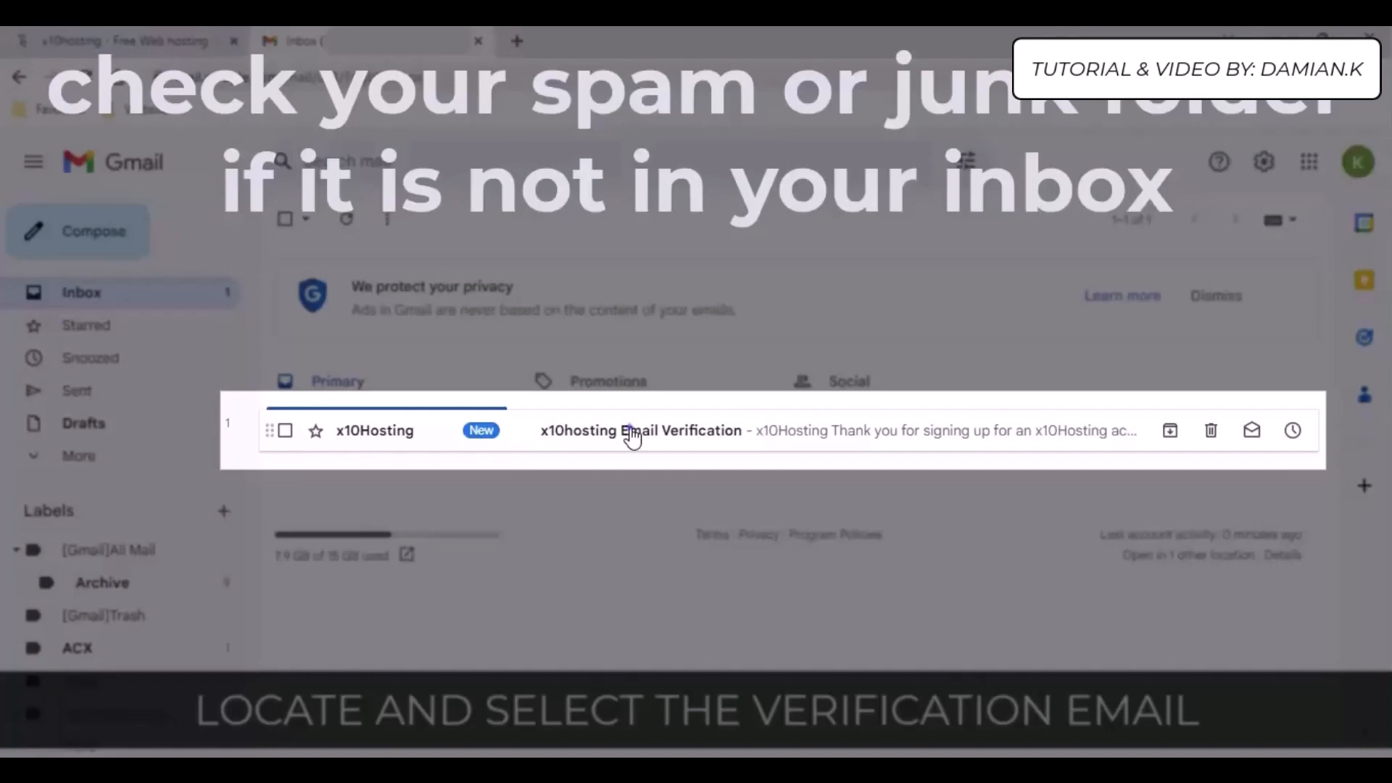
Verify the account through the x10hosting verification email in Gmail and continue to the login screen
left_click(633, 434)
scroll(1336, 388, "down", 3)
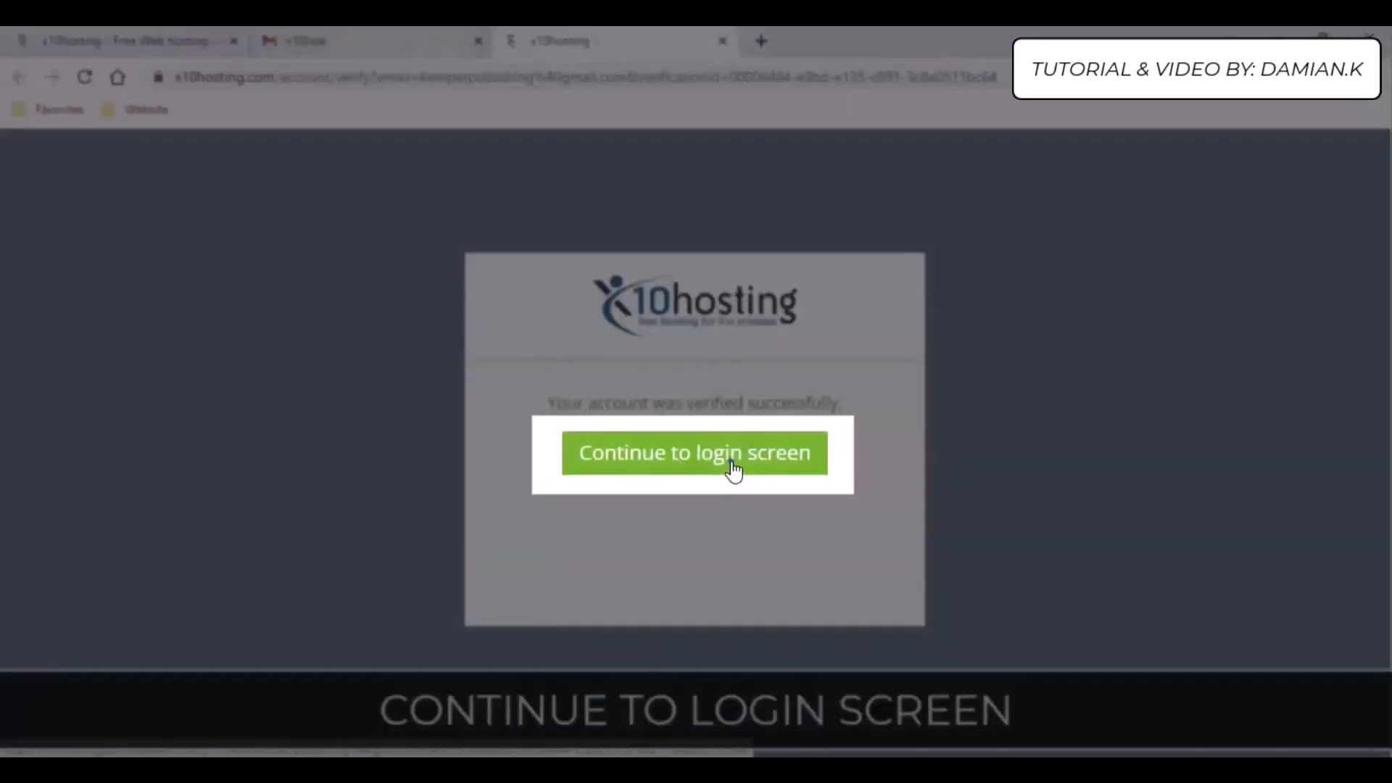
left_click(732, 464)
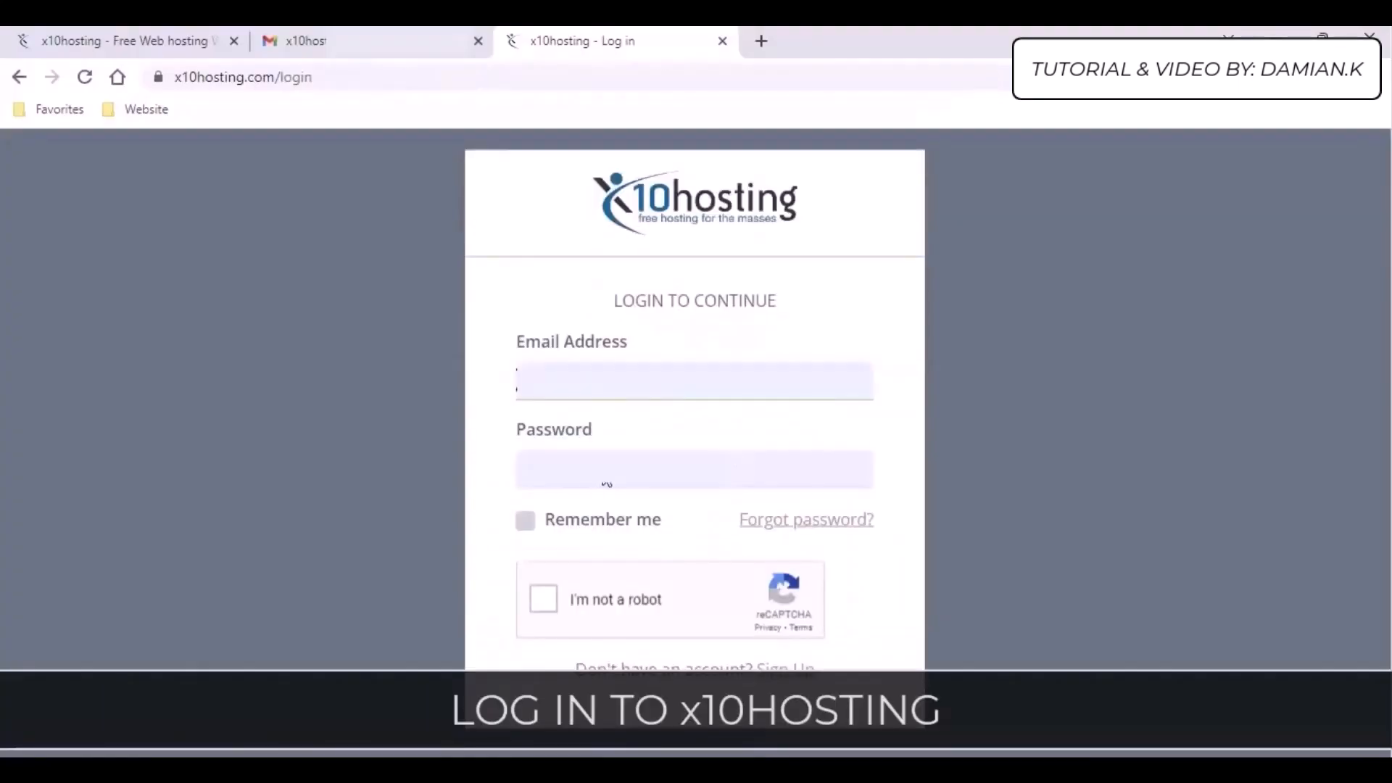
Log in to x10hosting with Remember me enabled and dismiss the welcome message
left_click(523, 522)
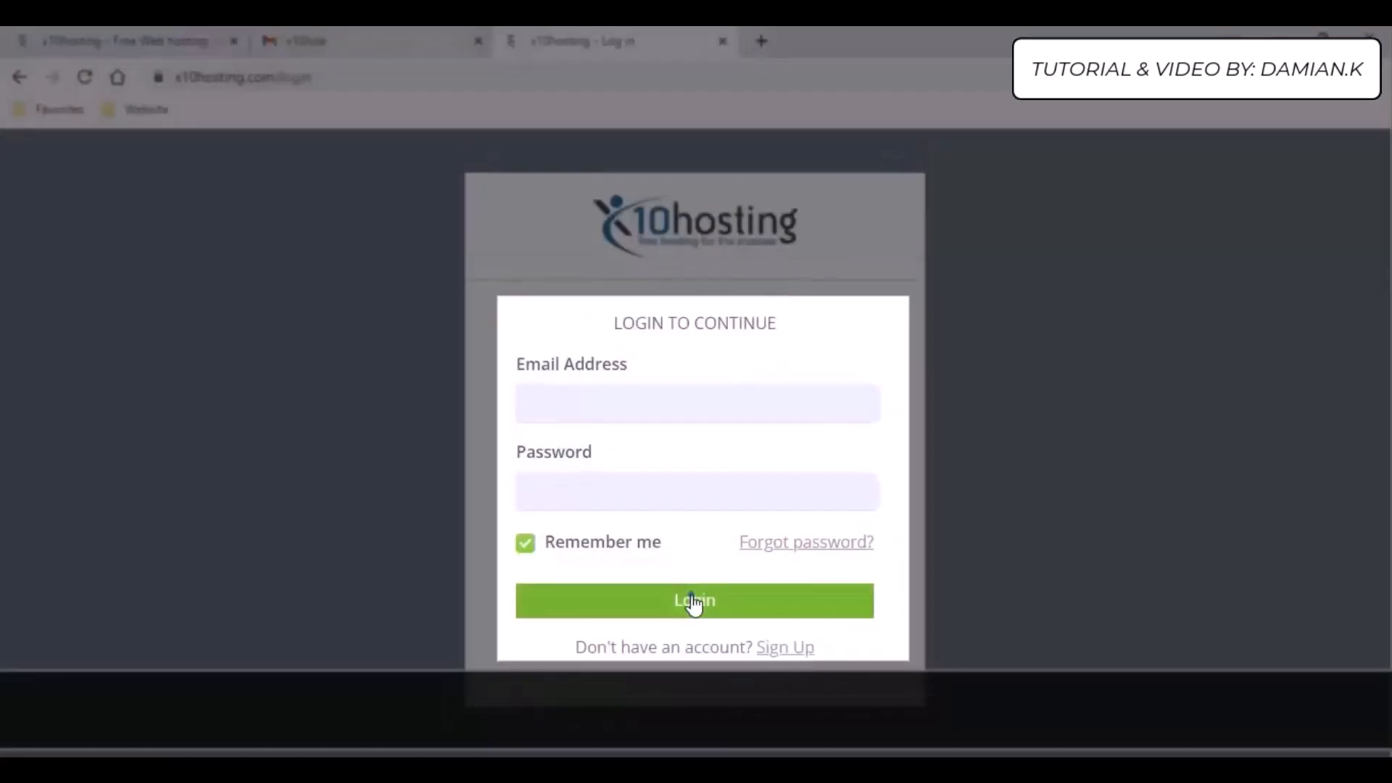
left_click(692, 600)
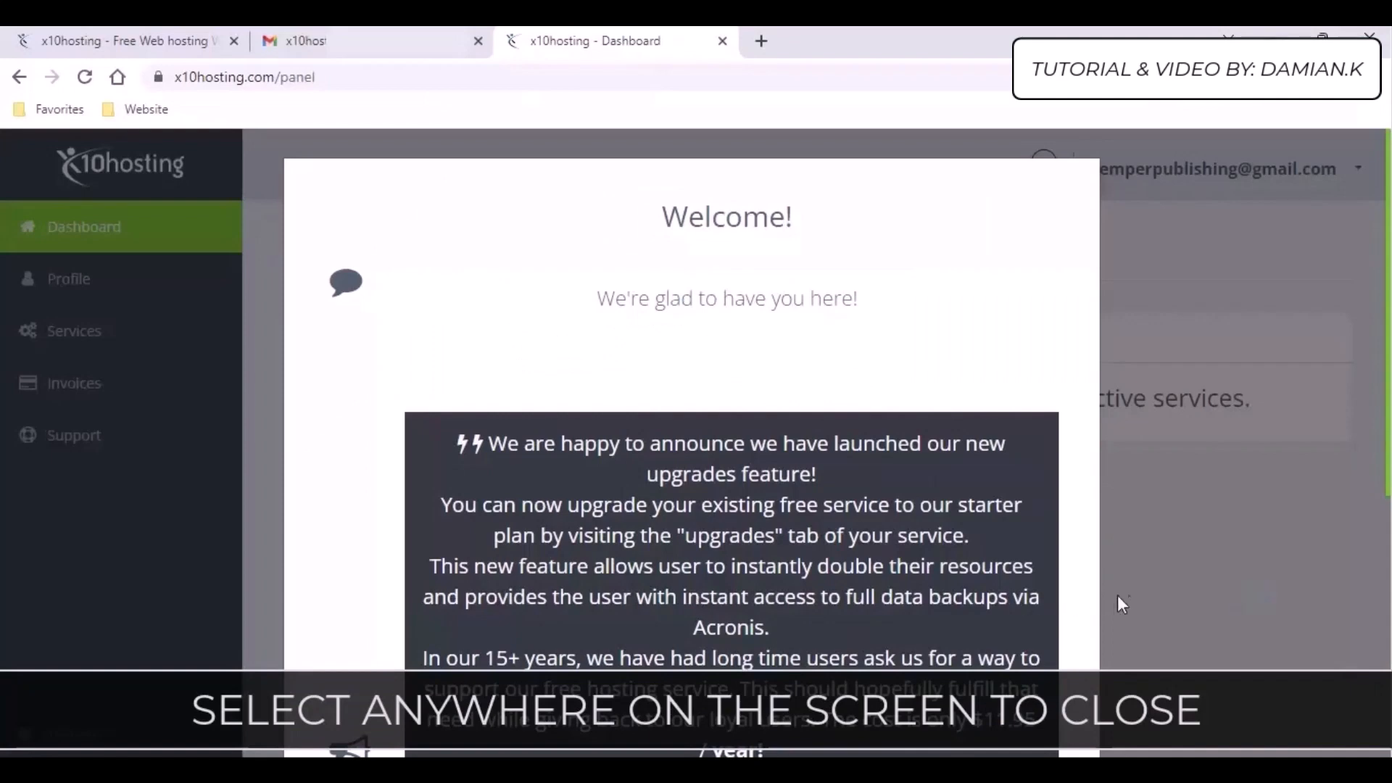
left_click(1251, 599)
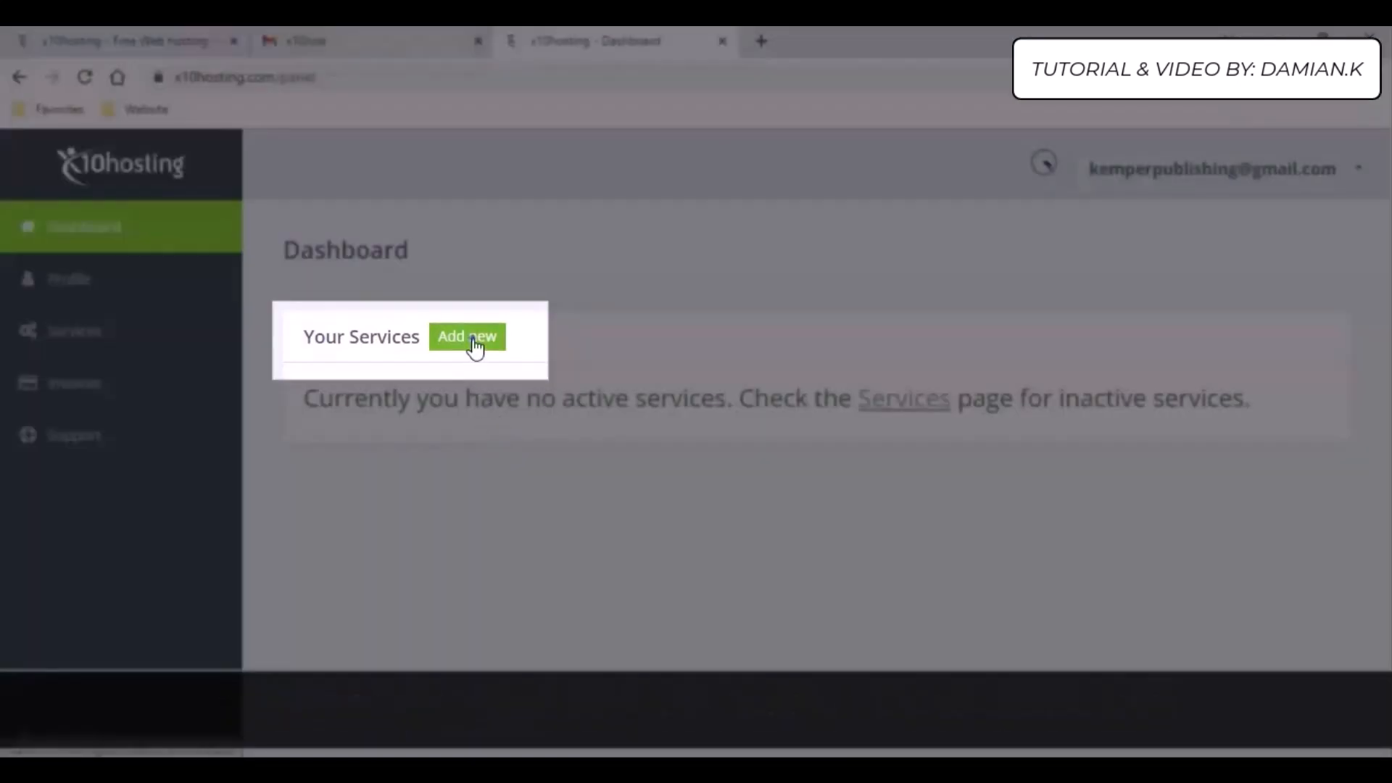
Add a new Free hosting service using the free x10Hosting subdomain MoodleTestSite on x10.mx
left_click(475, 341)
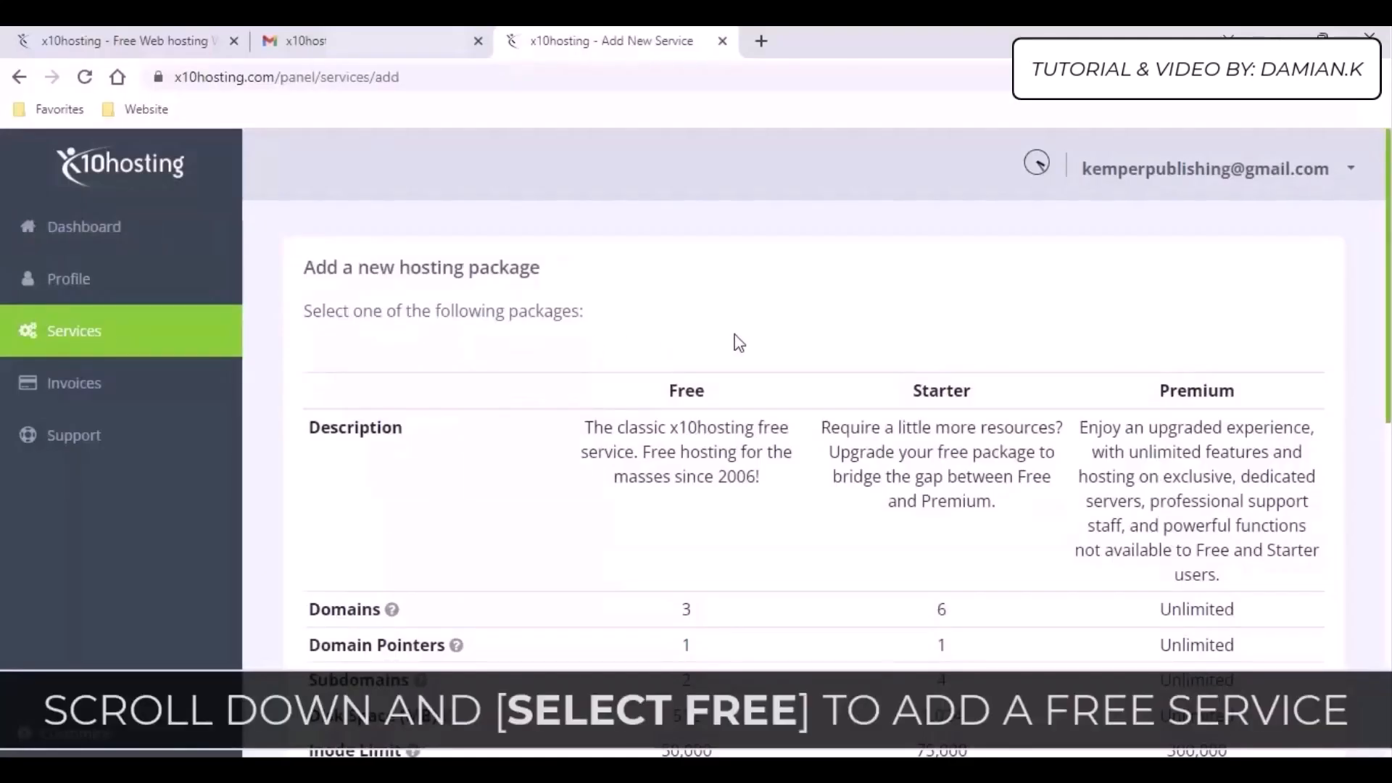
left_click_drag(1386, 216, 1386, 537)
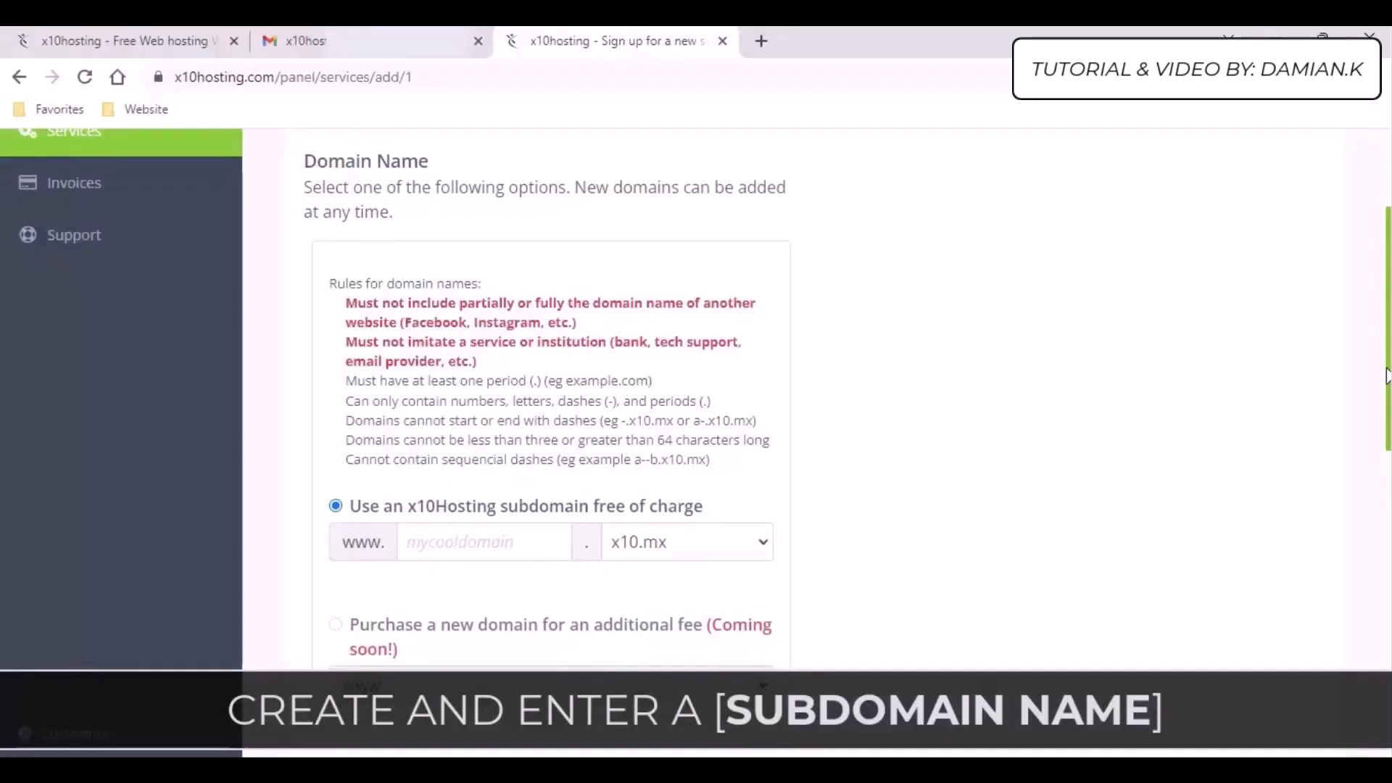
left_click_drag(1386, 376, 1386, 404)
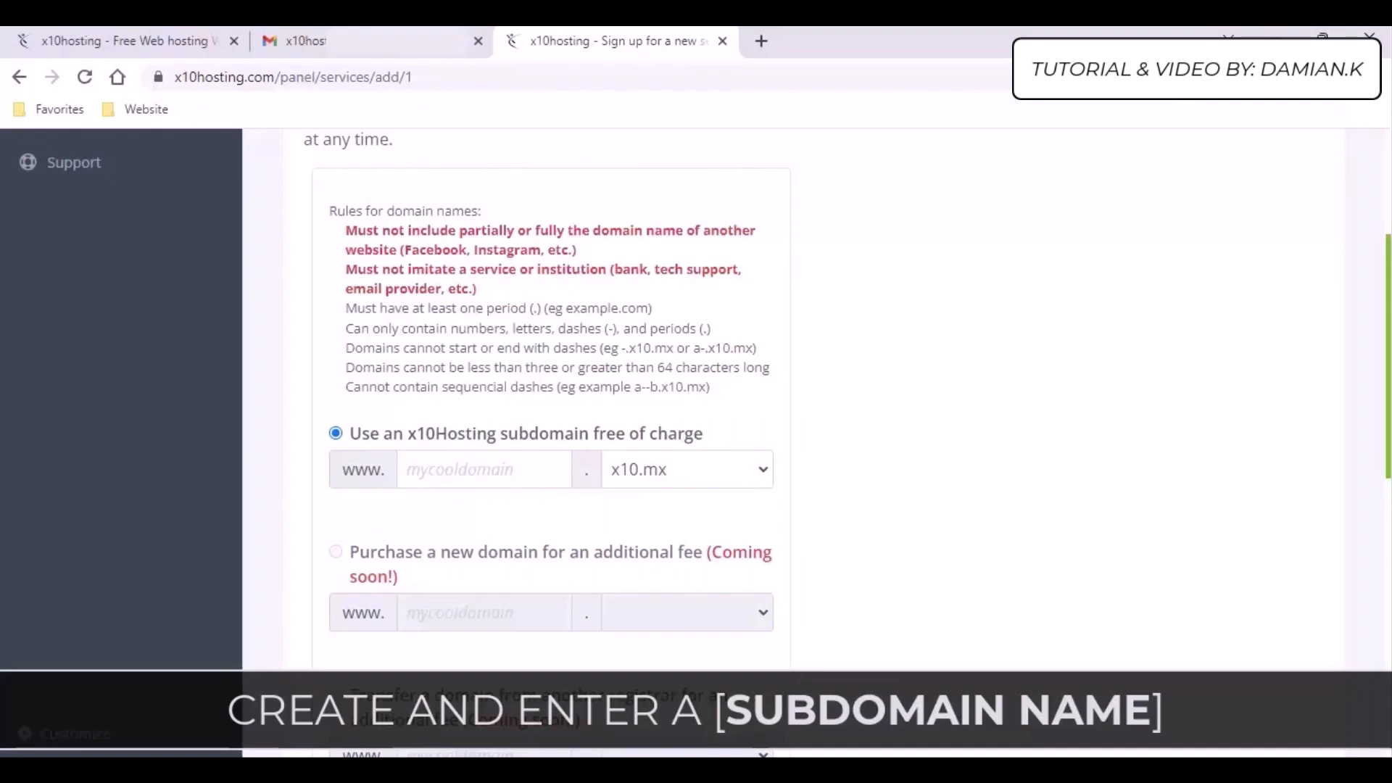
left_click(480, 460)
type("MoodleTestSite")
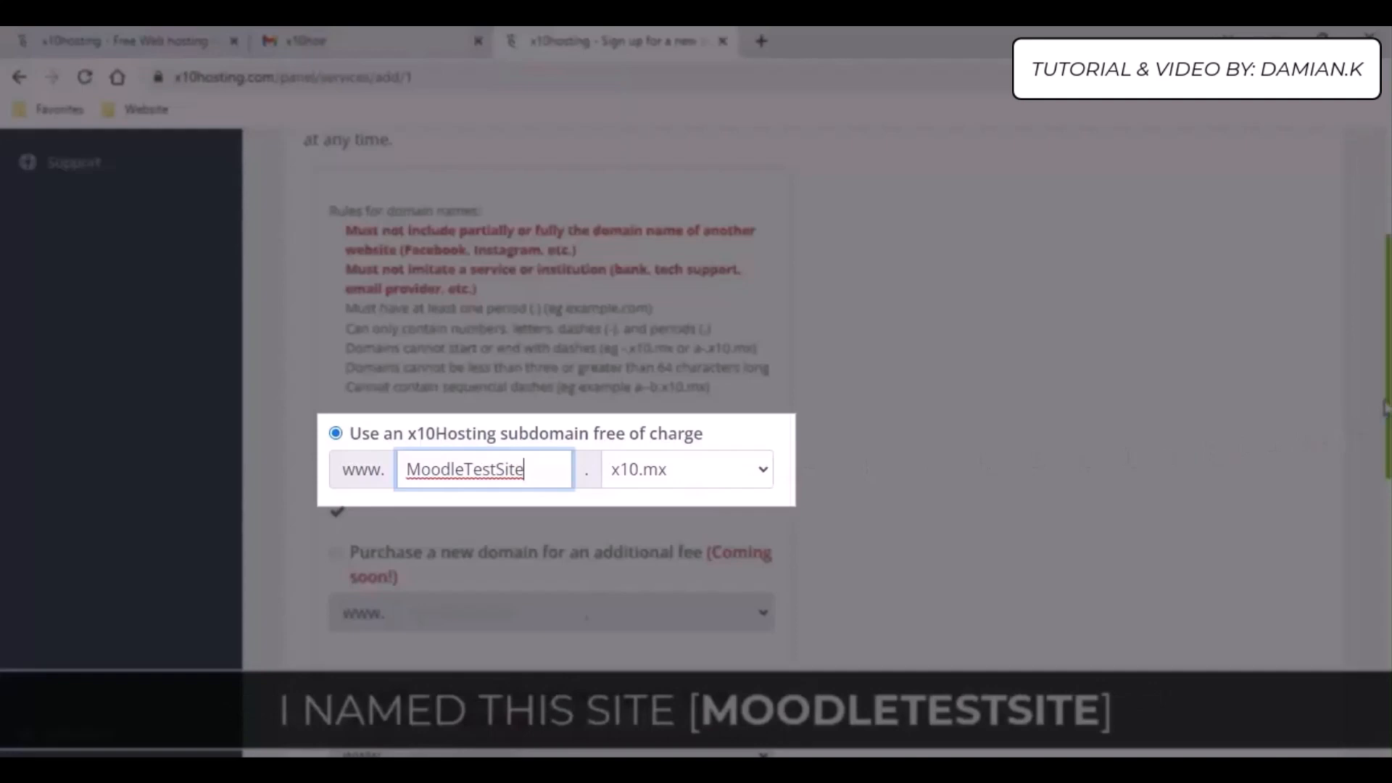
left_click(1386, 409)
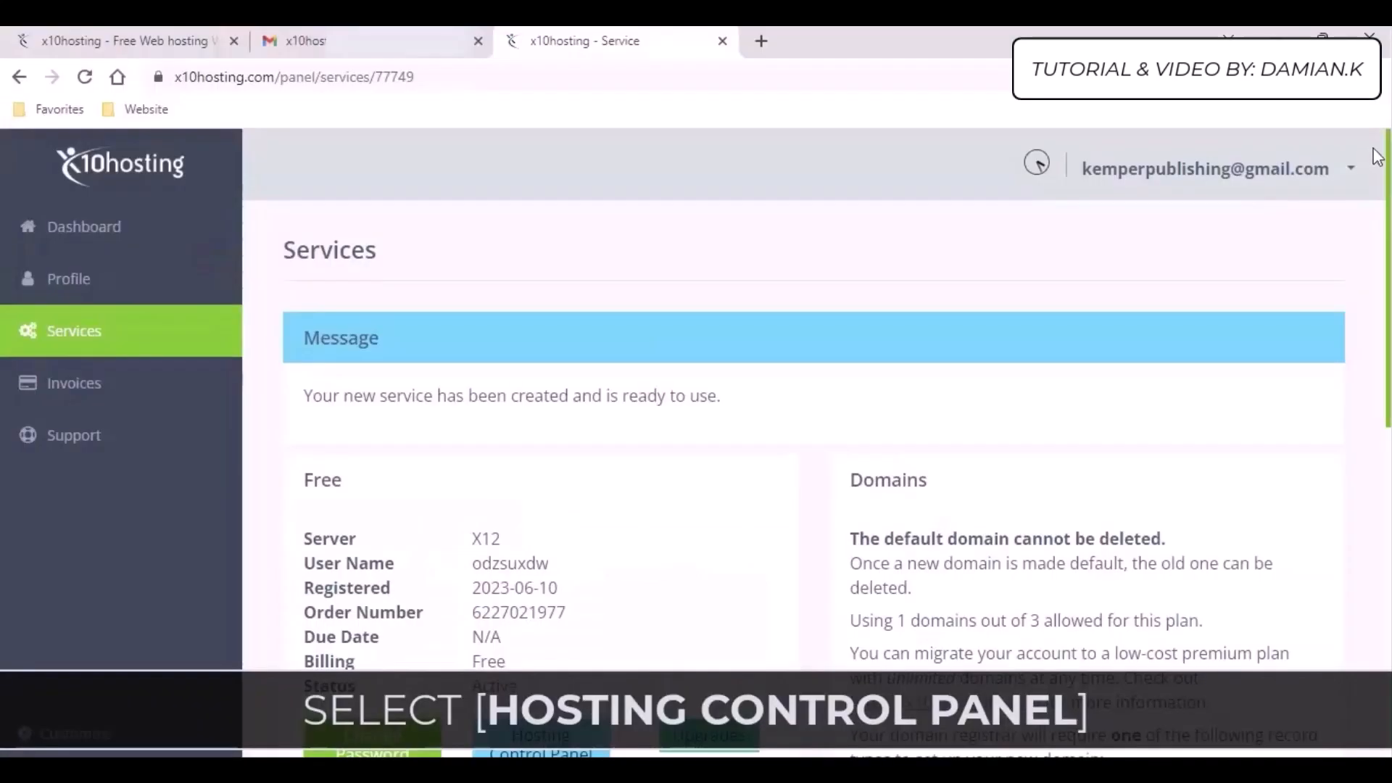
Open the Hosting Control Panel of the new free service
scroll(816, 435, "down", 3)
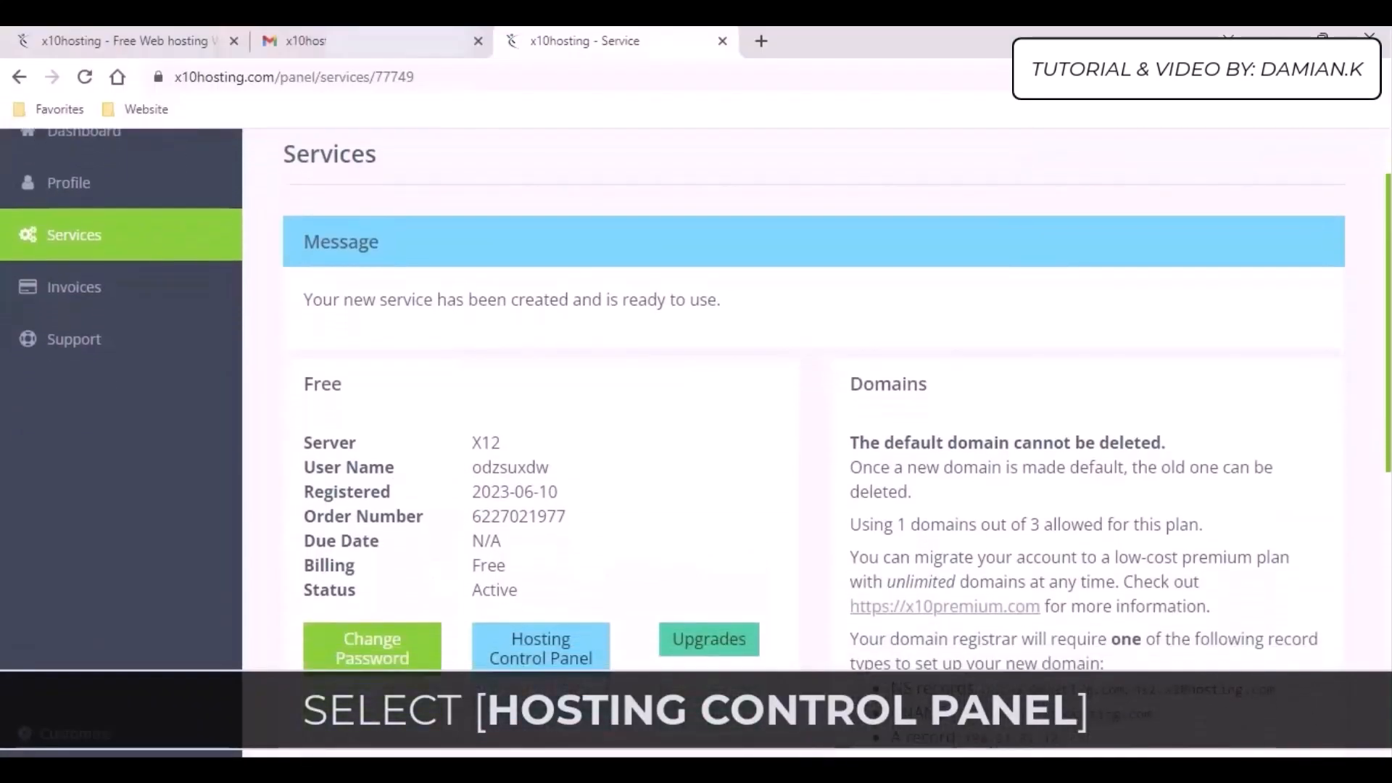
scroll(816, 435, "down", 2)
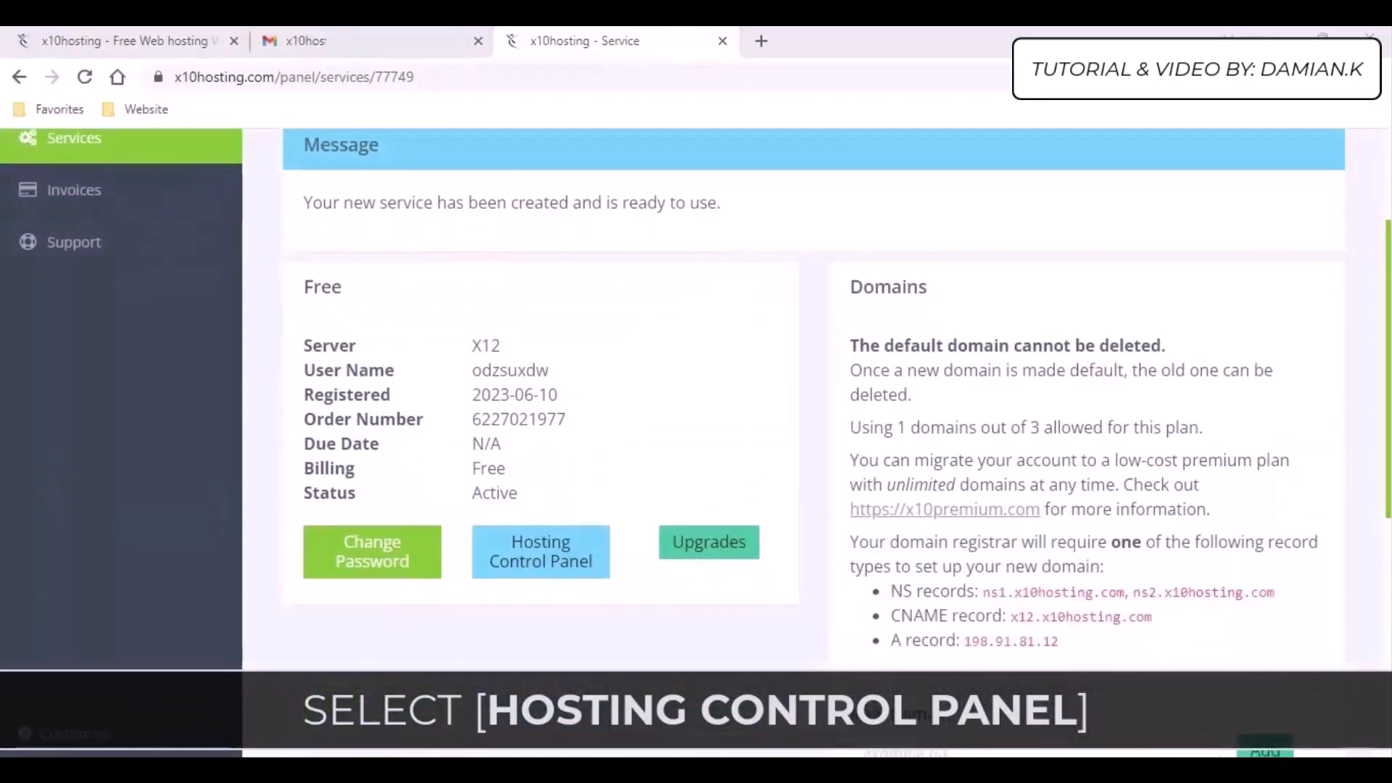
scroll(1378, 458, "down", 1)
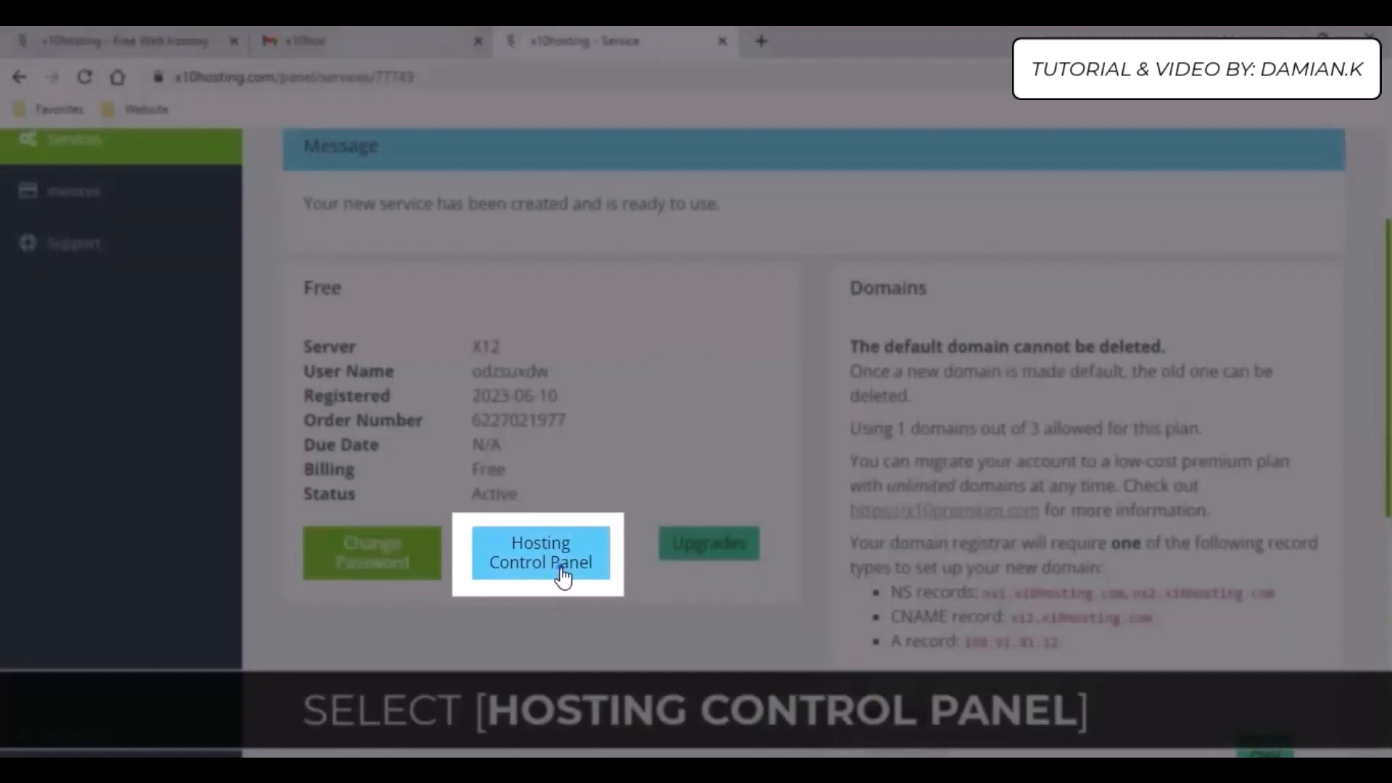
left_click(562, 573)
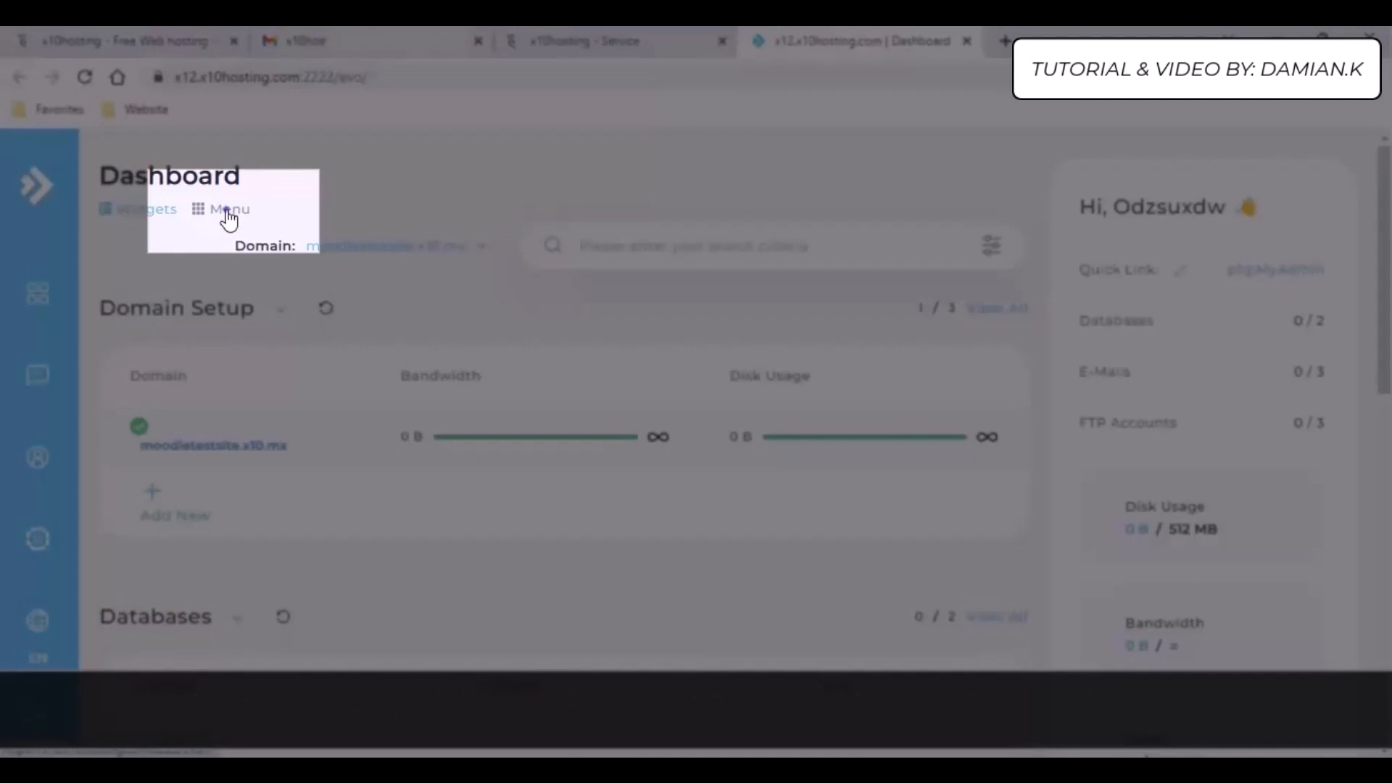
Find the Softaculous Auto Installer by searching the control panel for "soft" and open it
left_click(228, 213)
type("soft")
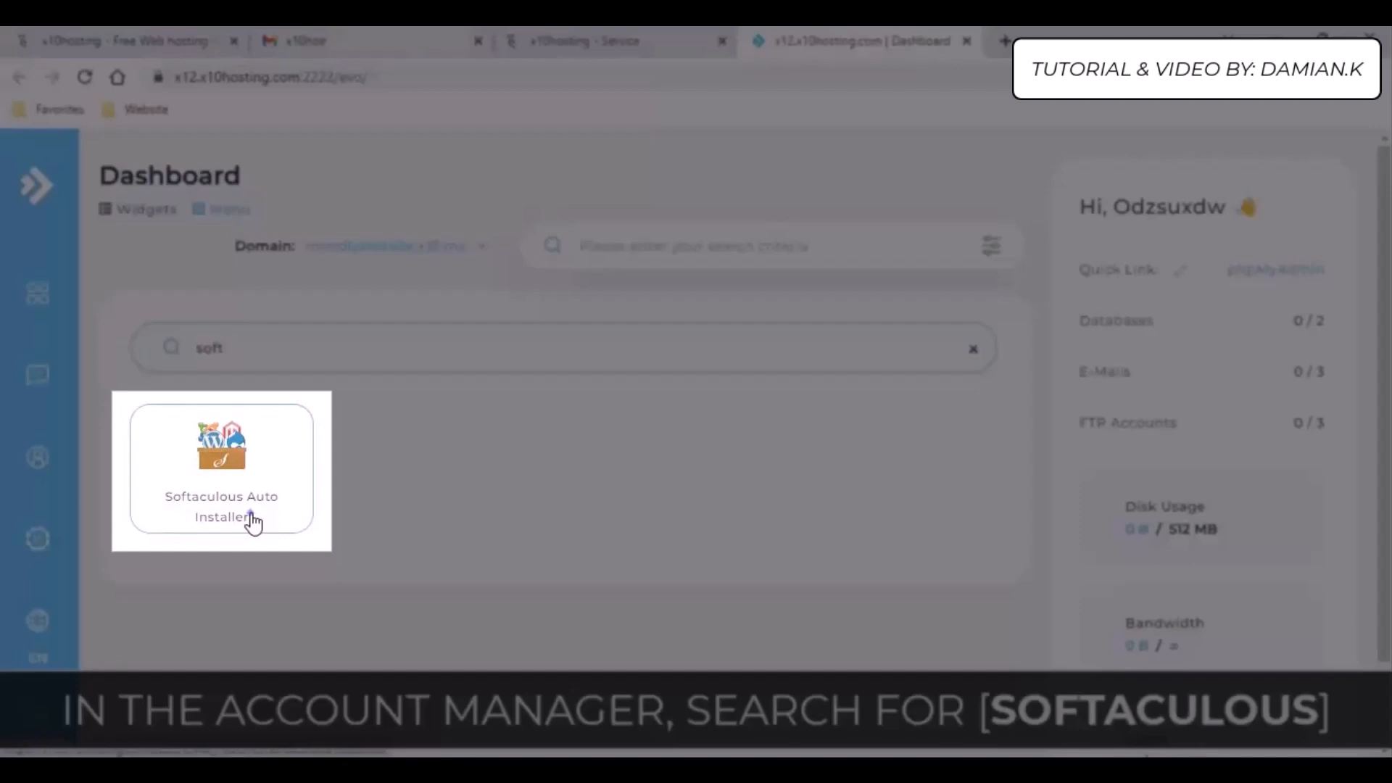
left_click(252, 518)
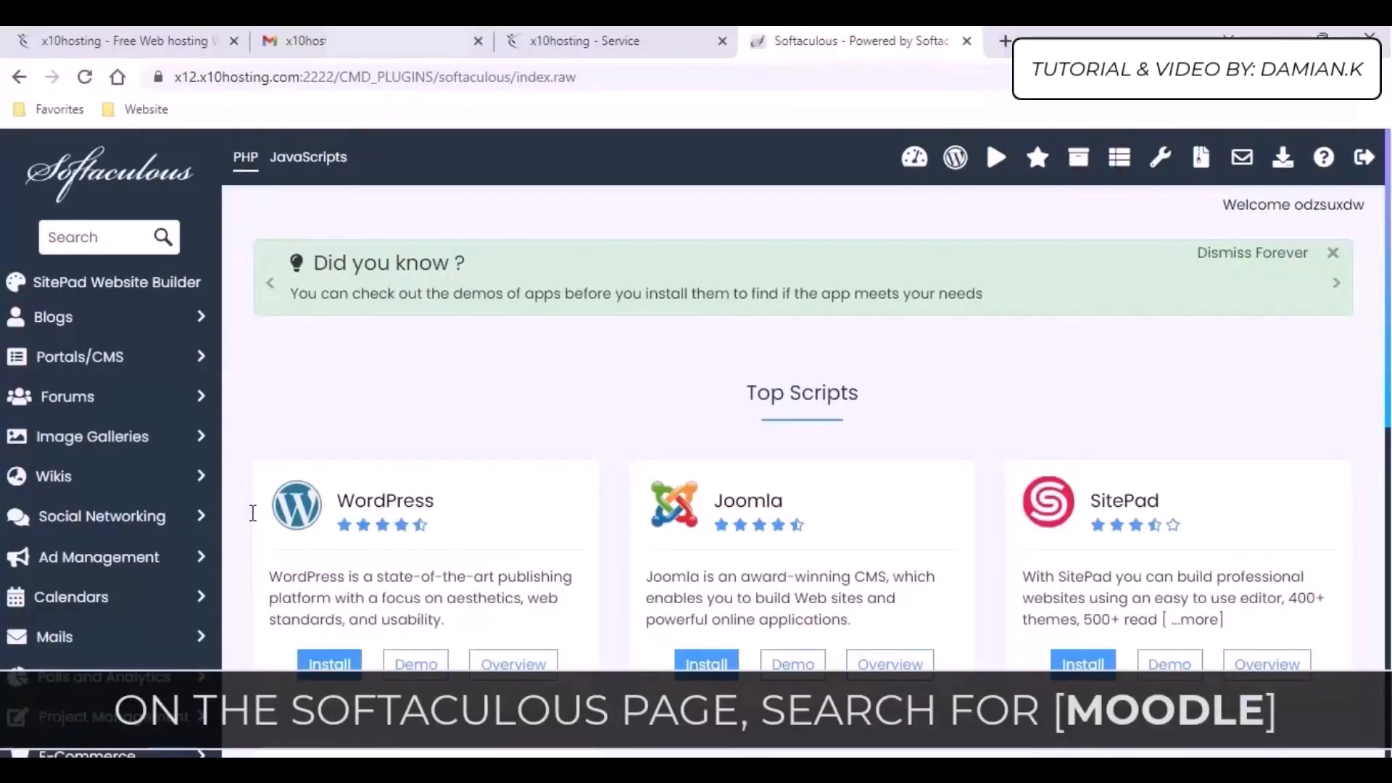
Search the Softaculous scripts for "moodle" and open the Moodle entry
left_click(105, 237)
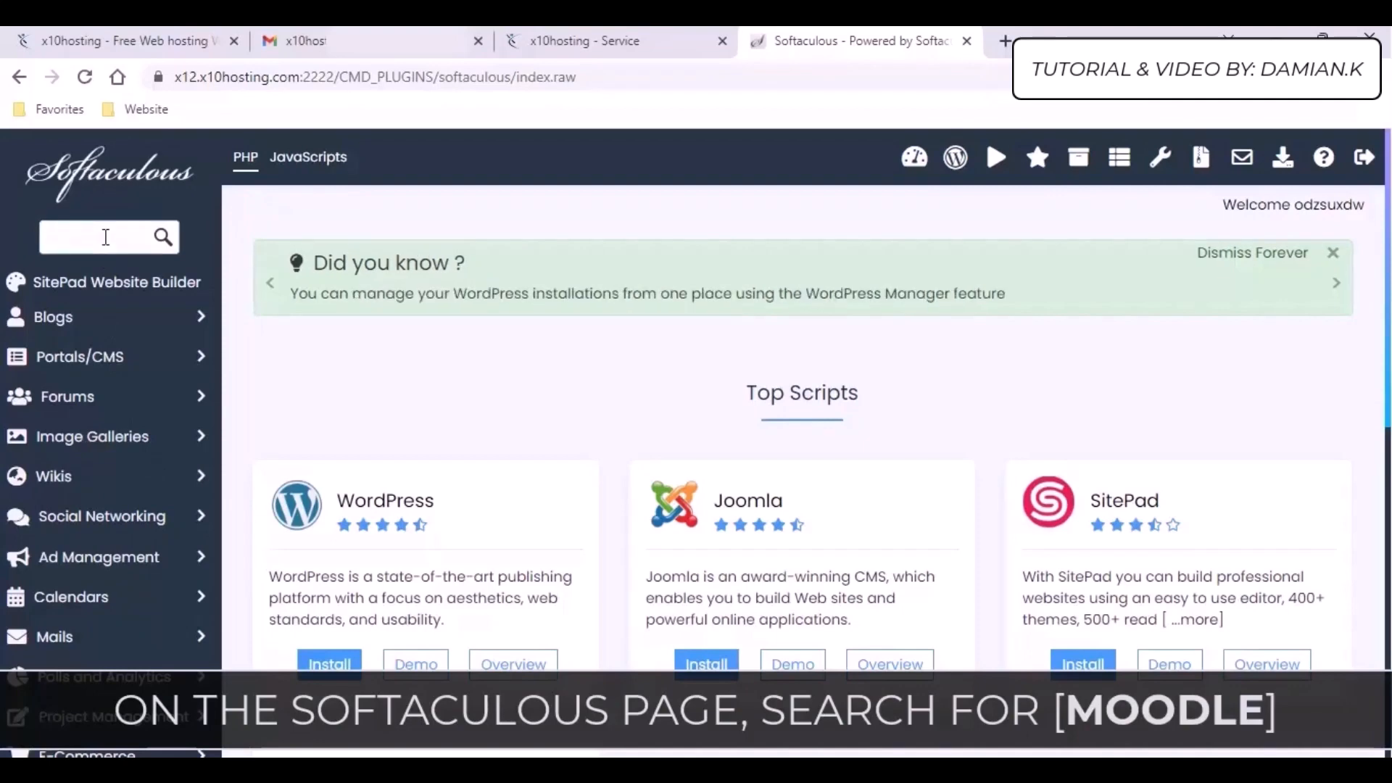
type("moodle")
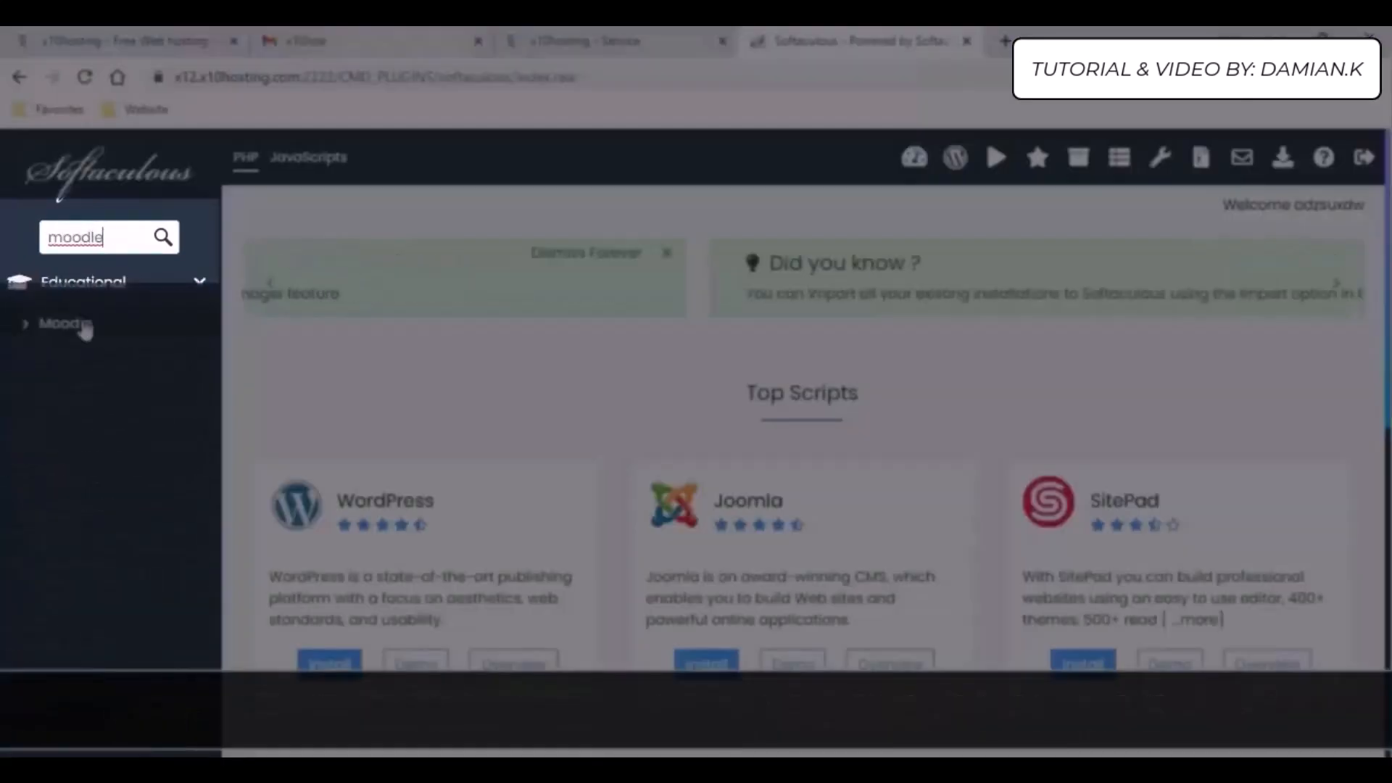
left_click(65, 323)
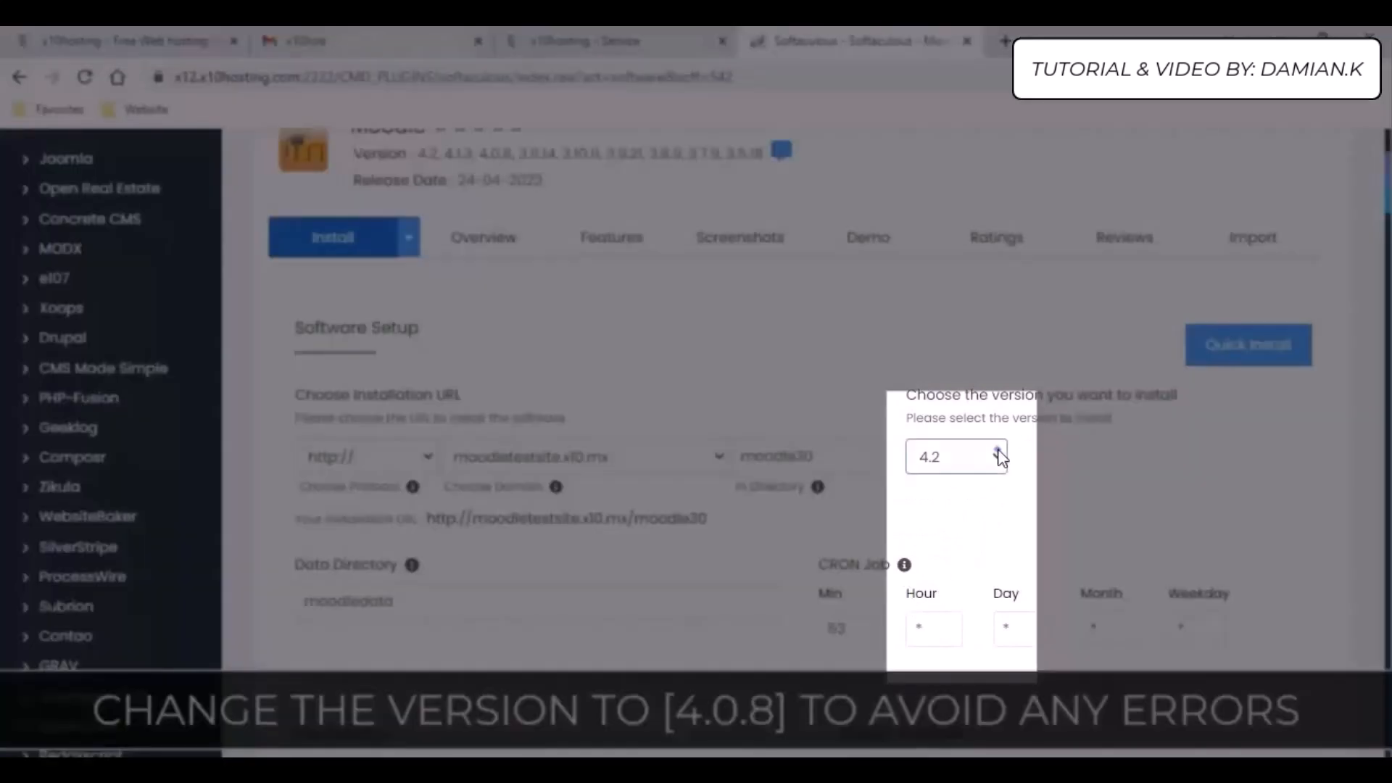
Install Moodle version 4.0.8 on moodletestsite.x10.mx in the moodle40 directory and open the installed site
left_click(999, 457)
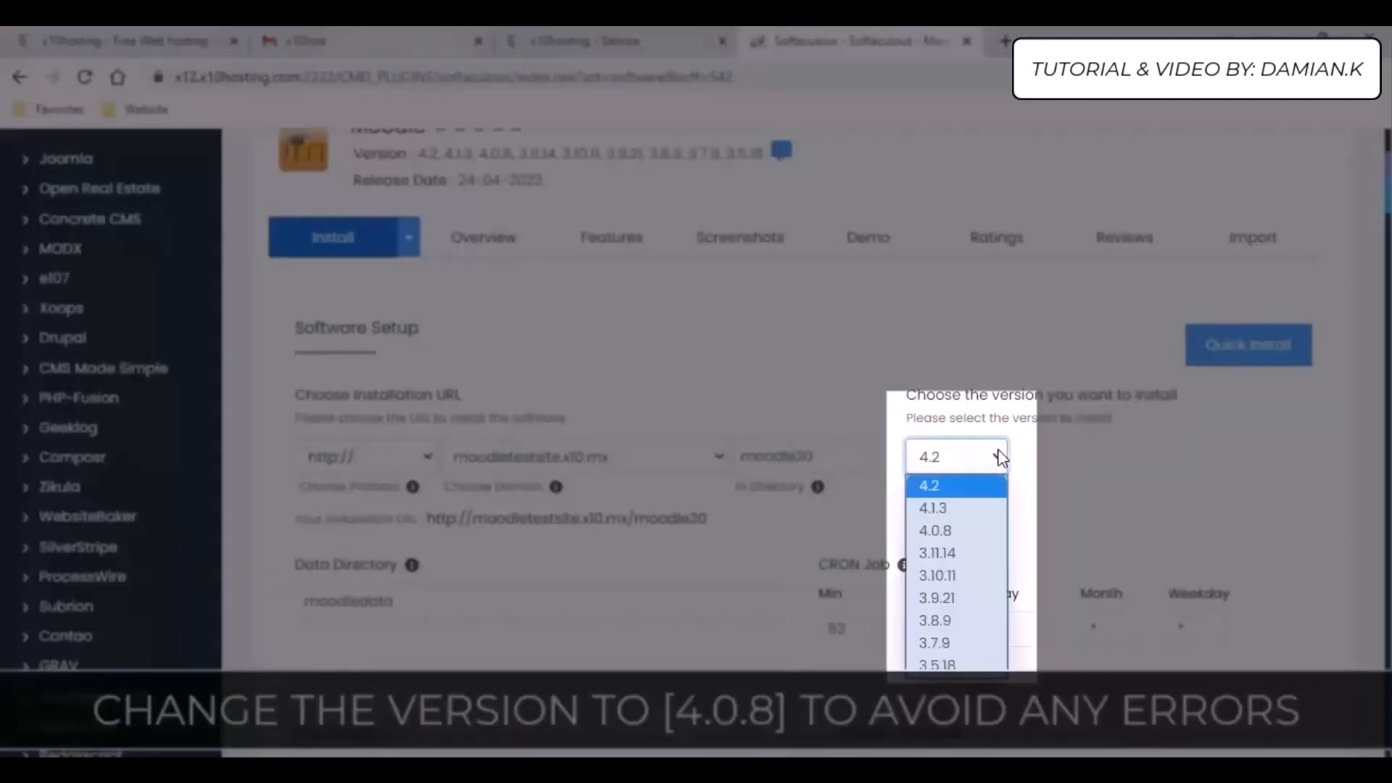
left_click(964, 532)
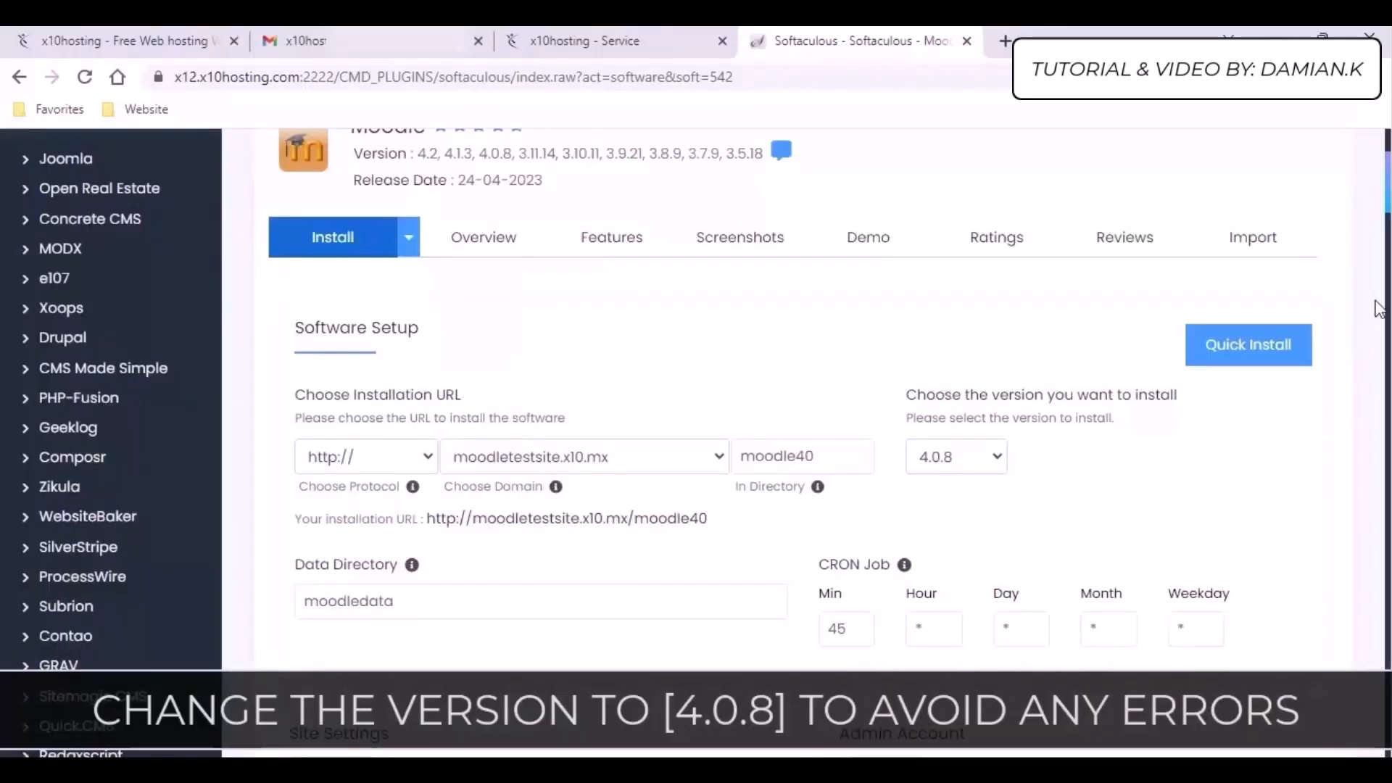
left_click_drag(1389, 190, 1389, 249)
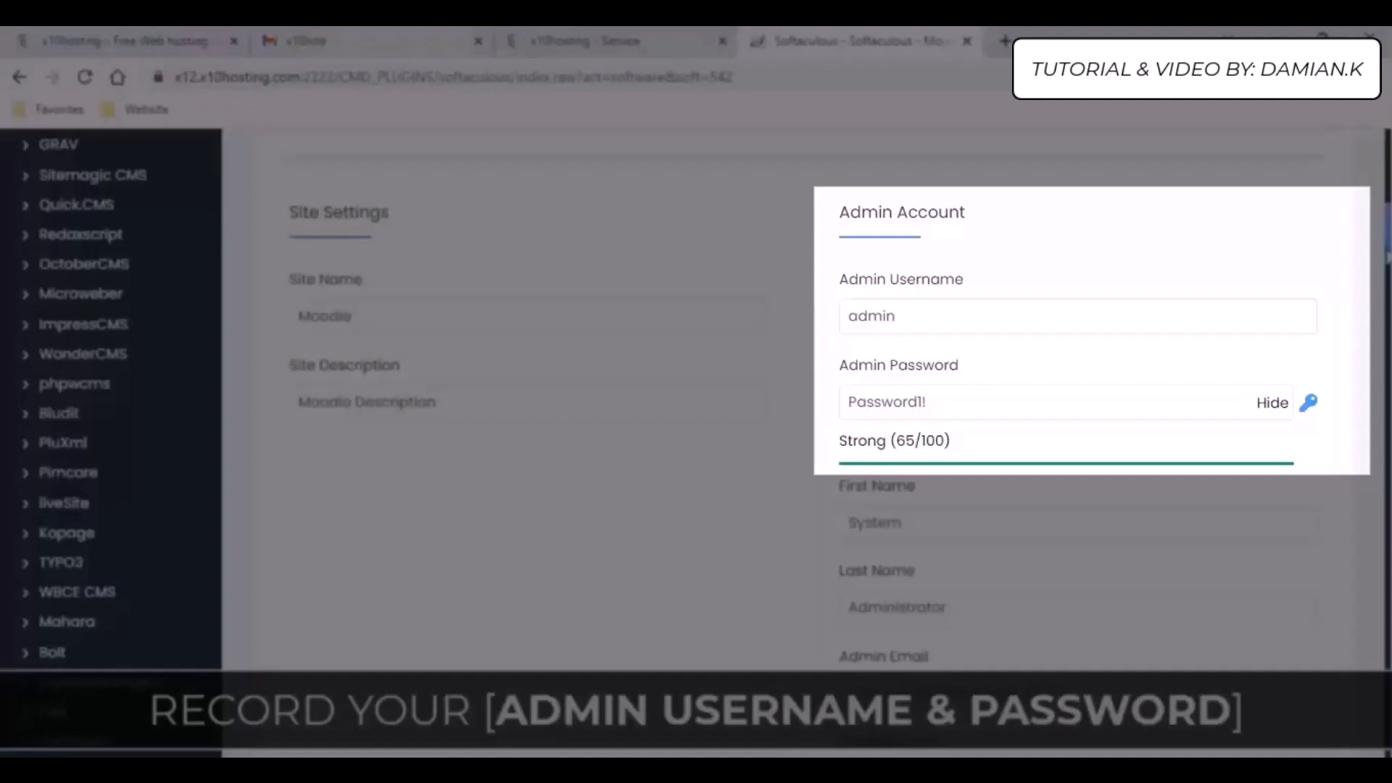
scroll(805, 442, "down", 5)
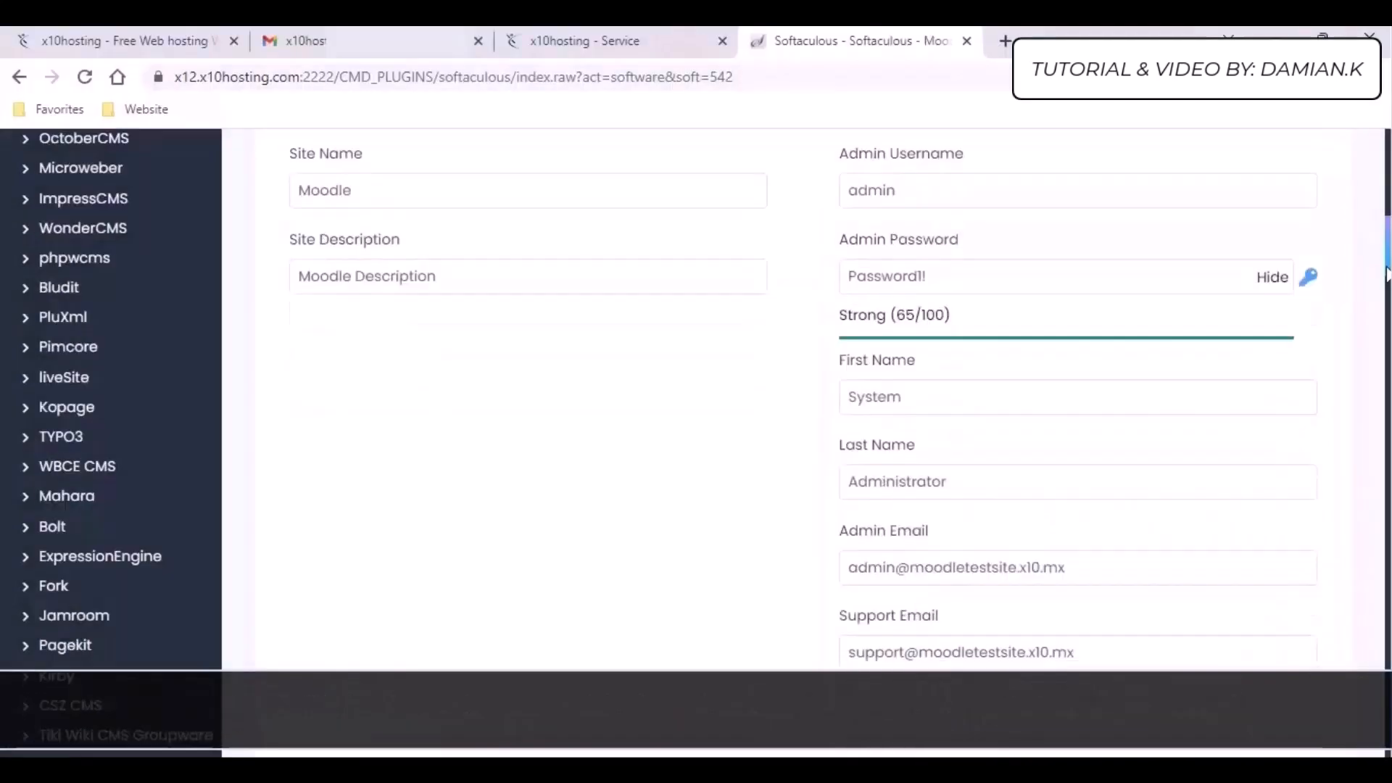
scroll(805, 442, "down", 1)
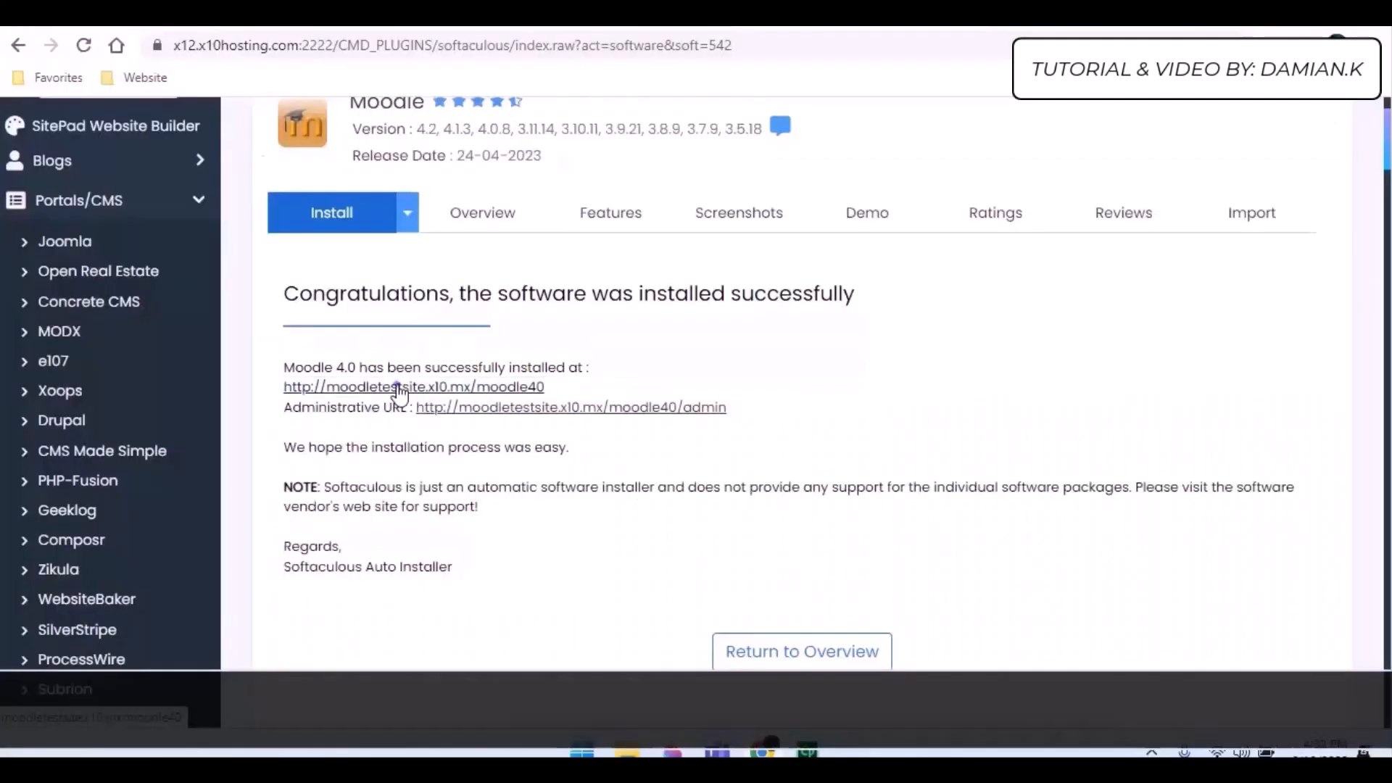
left_click(399, 389)
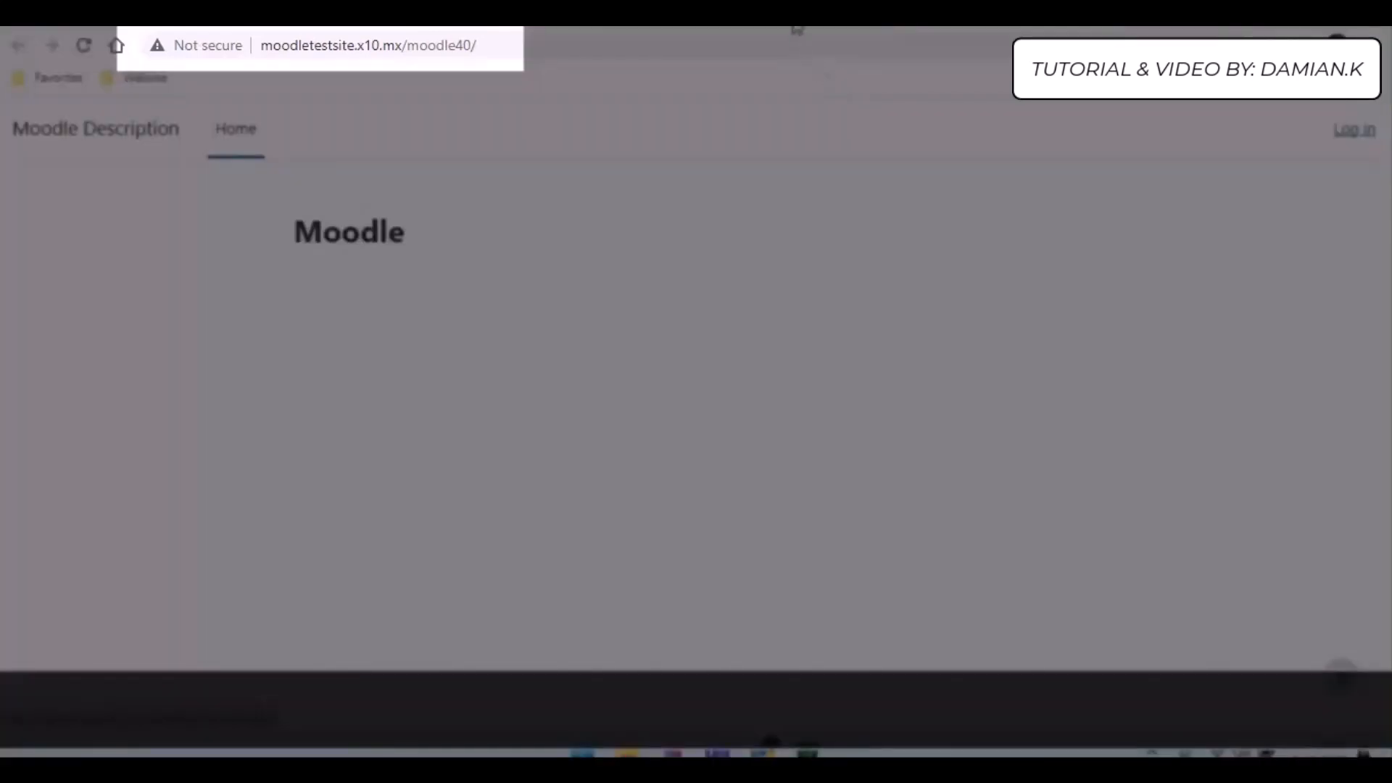
Return to the Softaculous installation page, open the Moodle site's administrative URL and log in with the prefilled administrator credentials
left_click(796, 29)
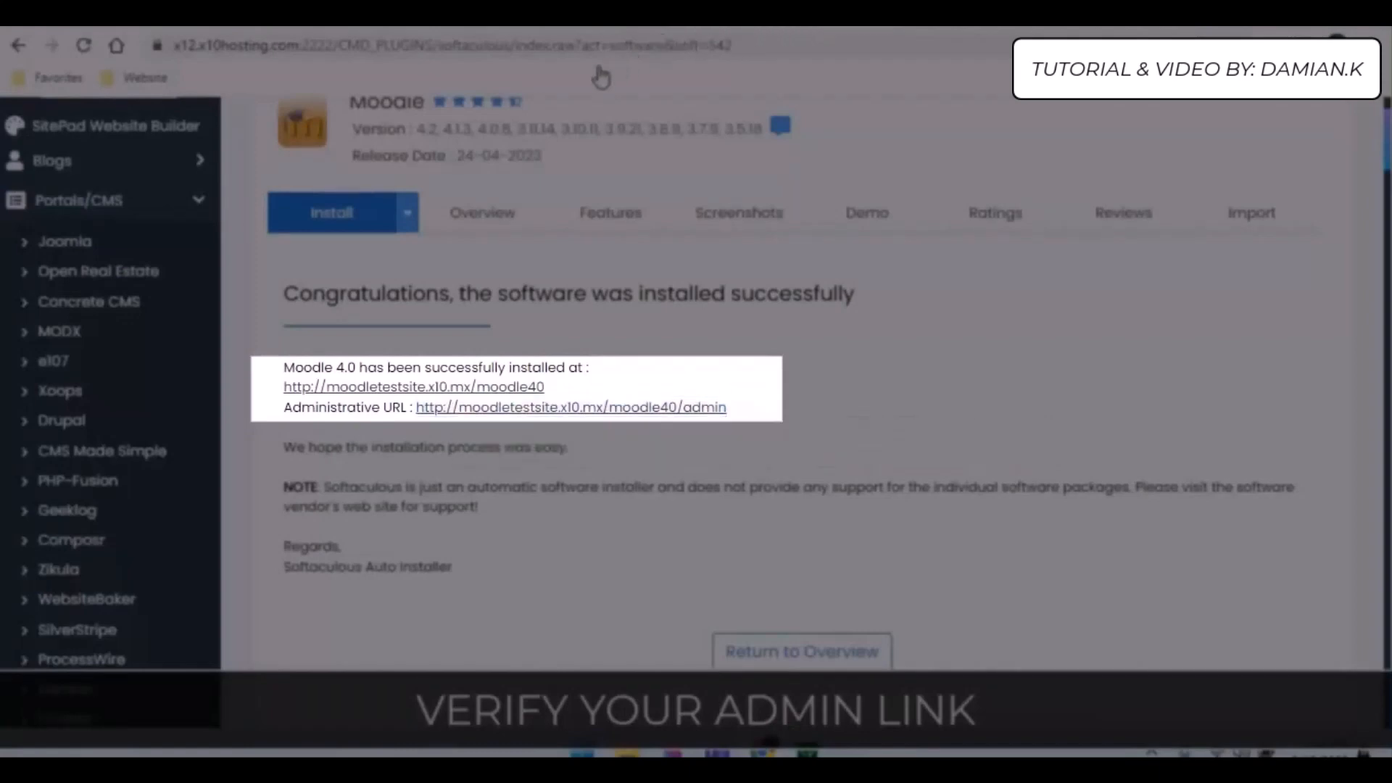
left_click(462, 408)
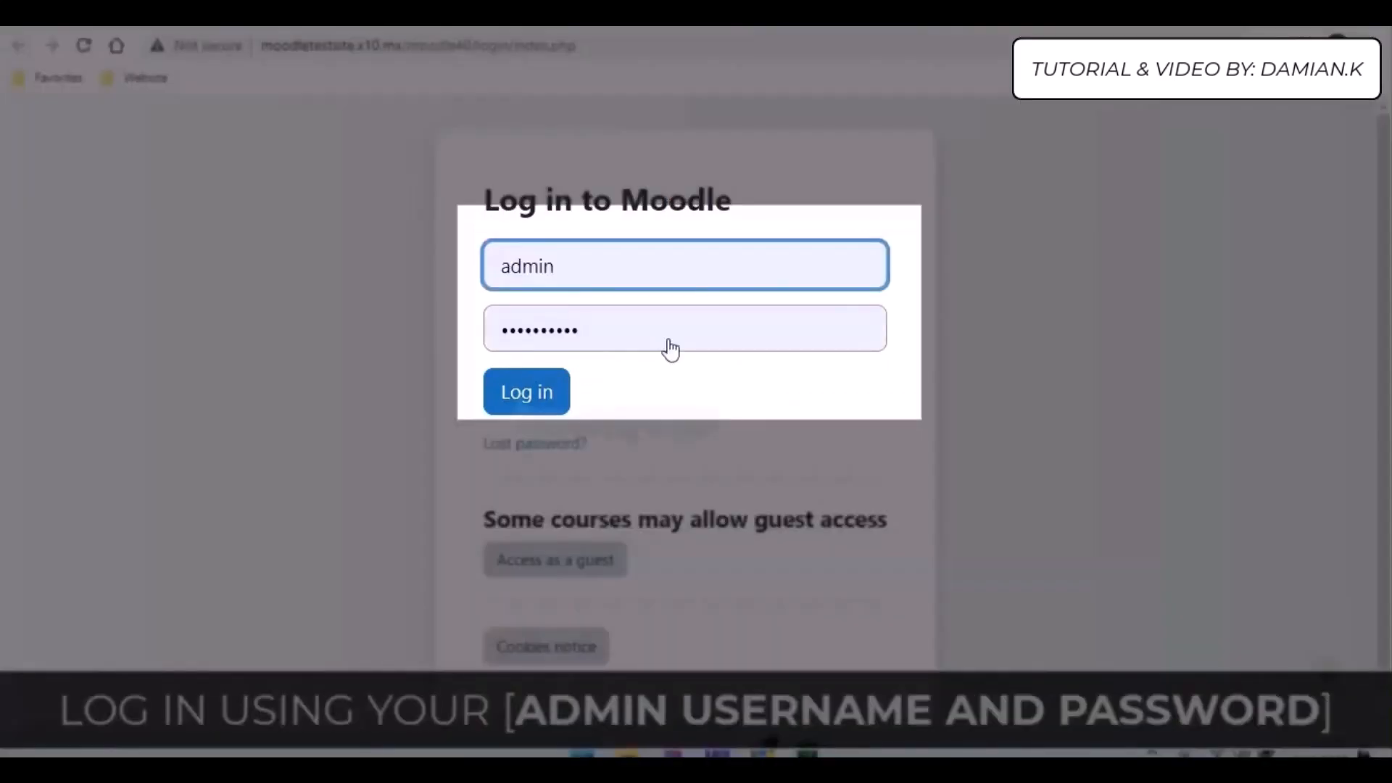
left_click(519, 399)
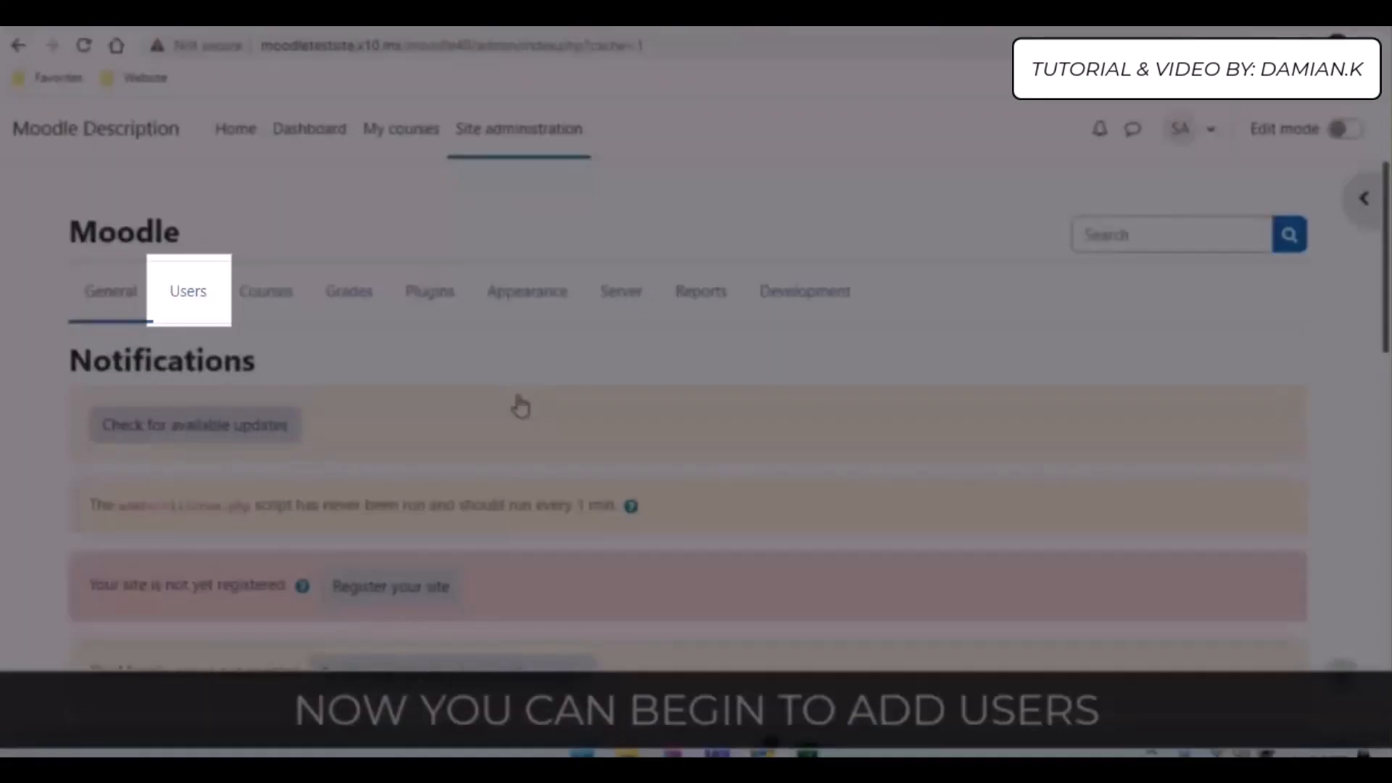
Open the Users section of Moodle's site administration and turn on edit mode
left_click(200, 301)
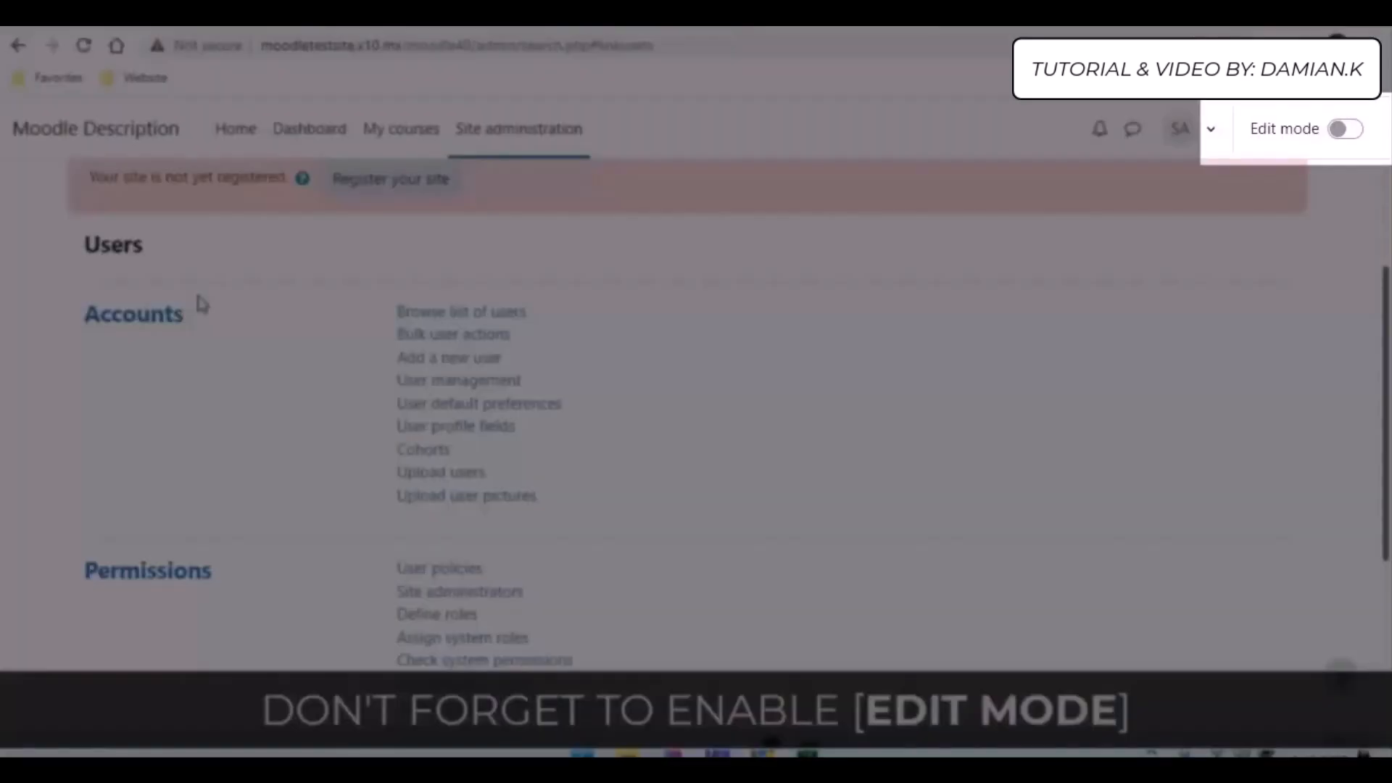
left_click(1343, 129)
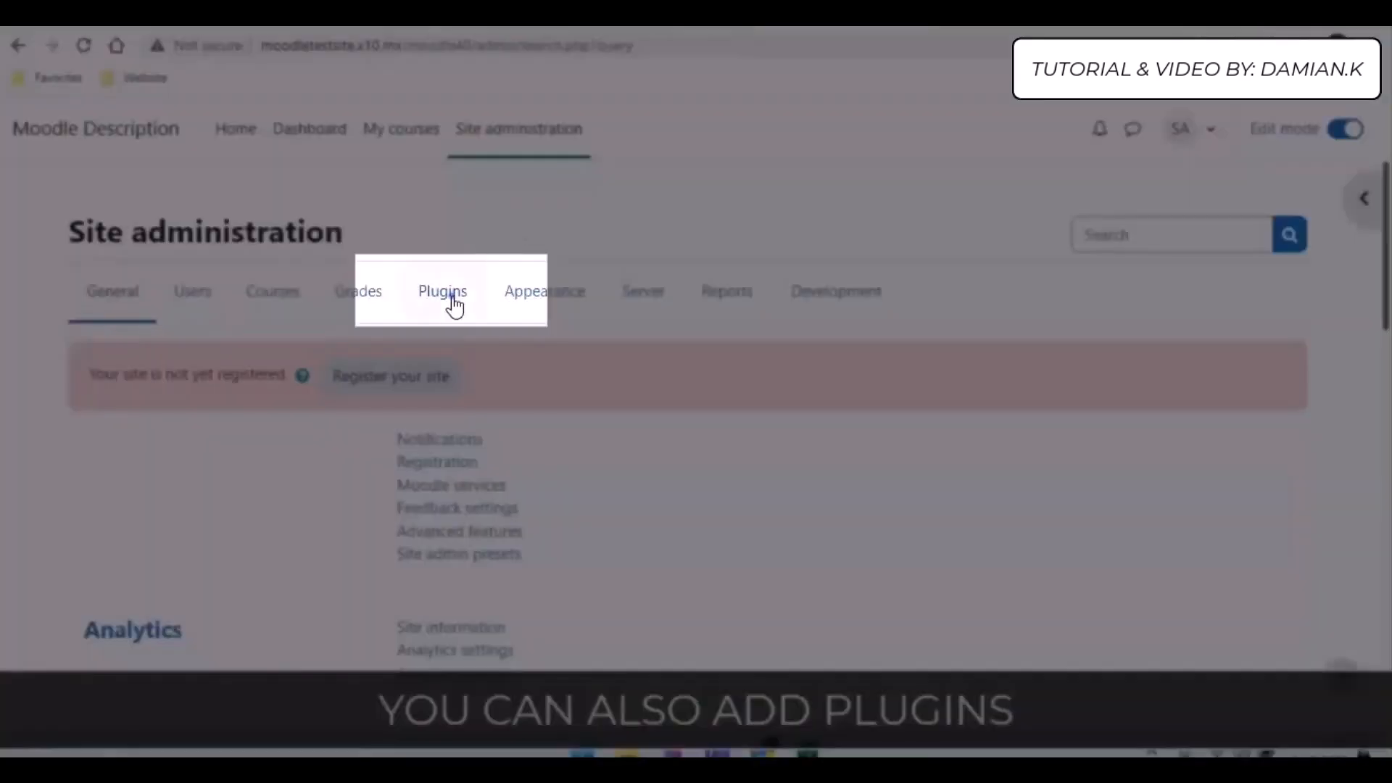
View the Plugins section of site administration and the My courses page, dismissing the courses and categories tour tip
left_click(448, 297)
left_click(404, 131)
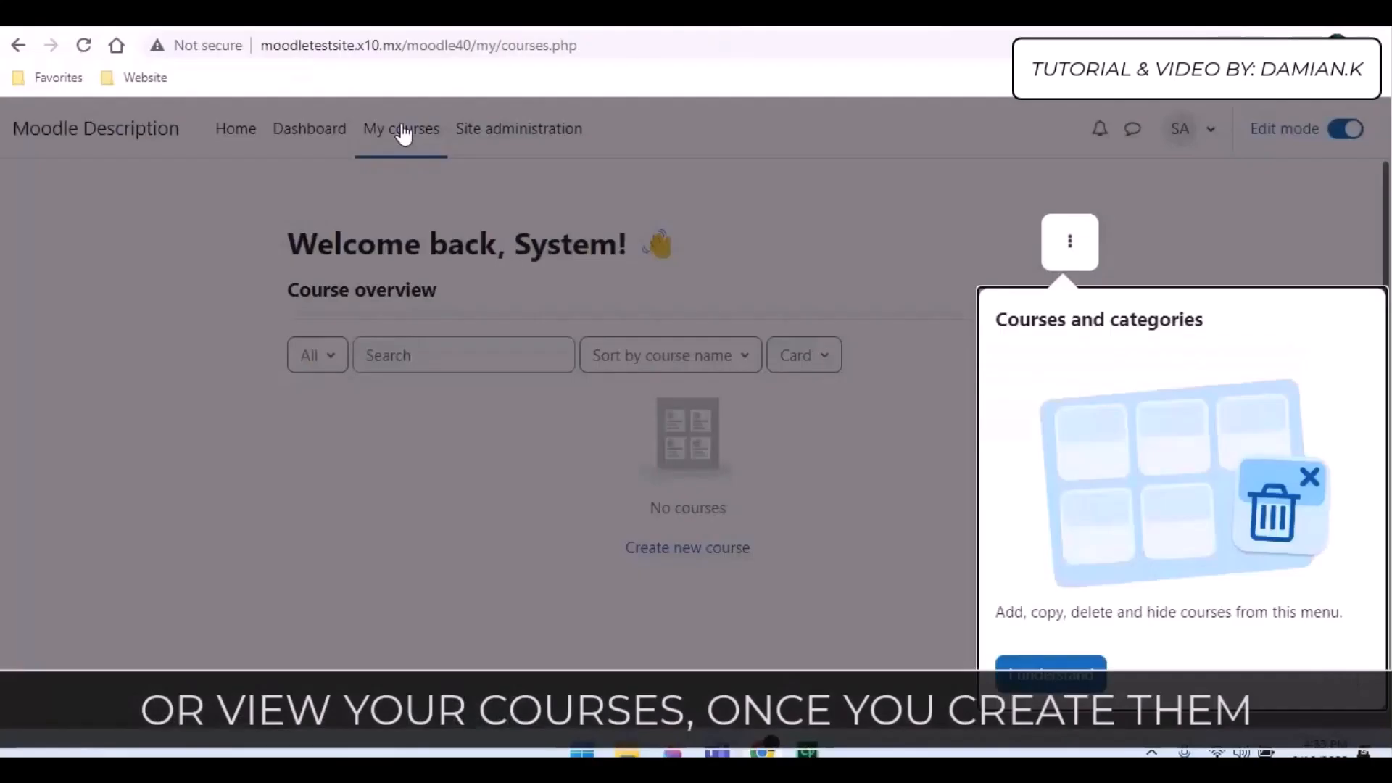
left_click(1048, 684)
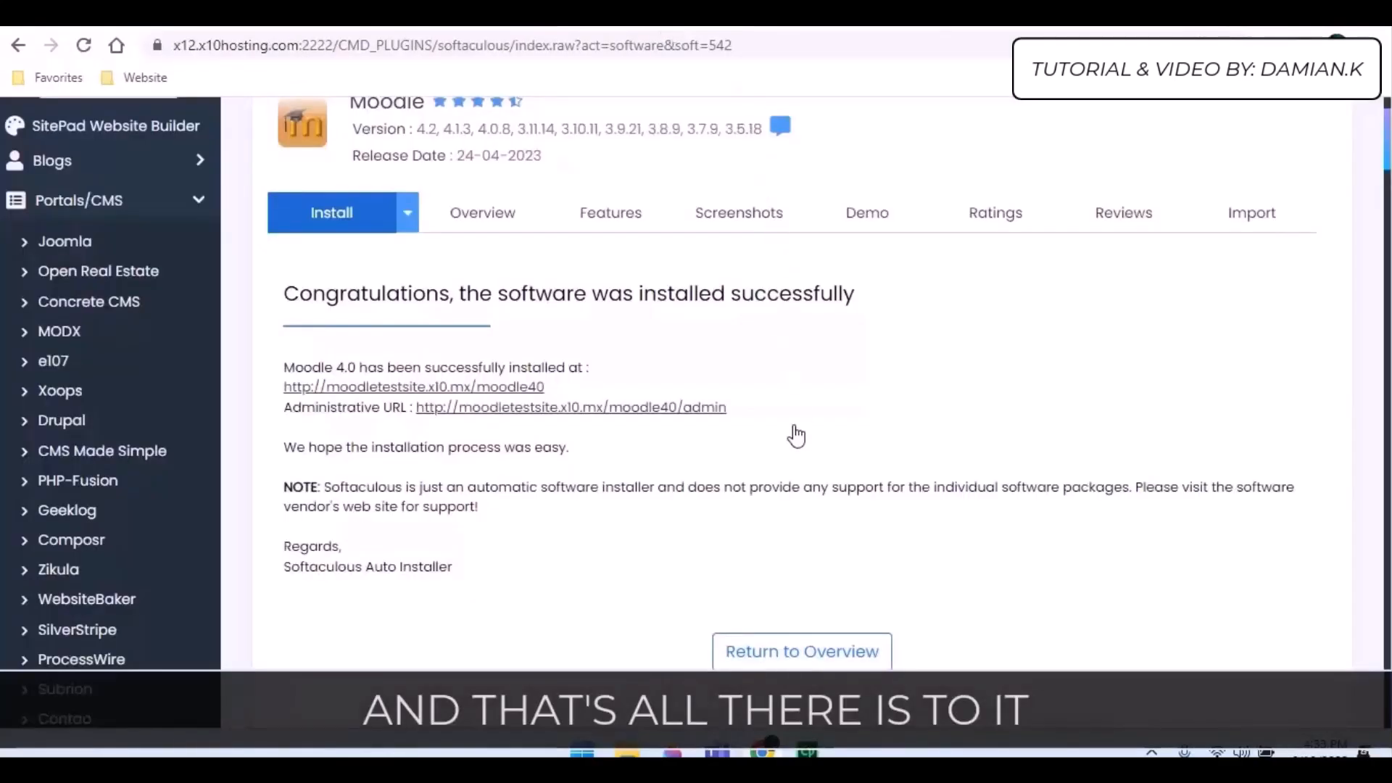
Return from the Softaculous installation page to the Moodle script overview listing the installed site
left_click(801, 653)
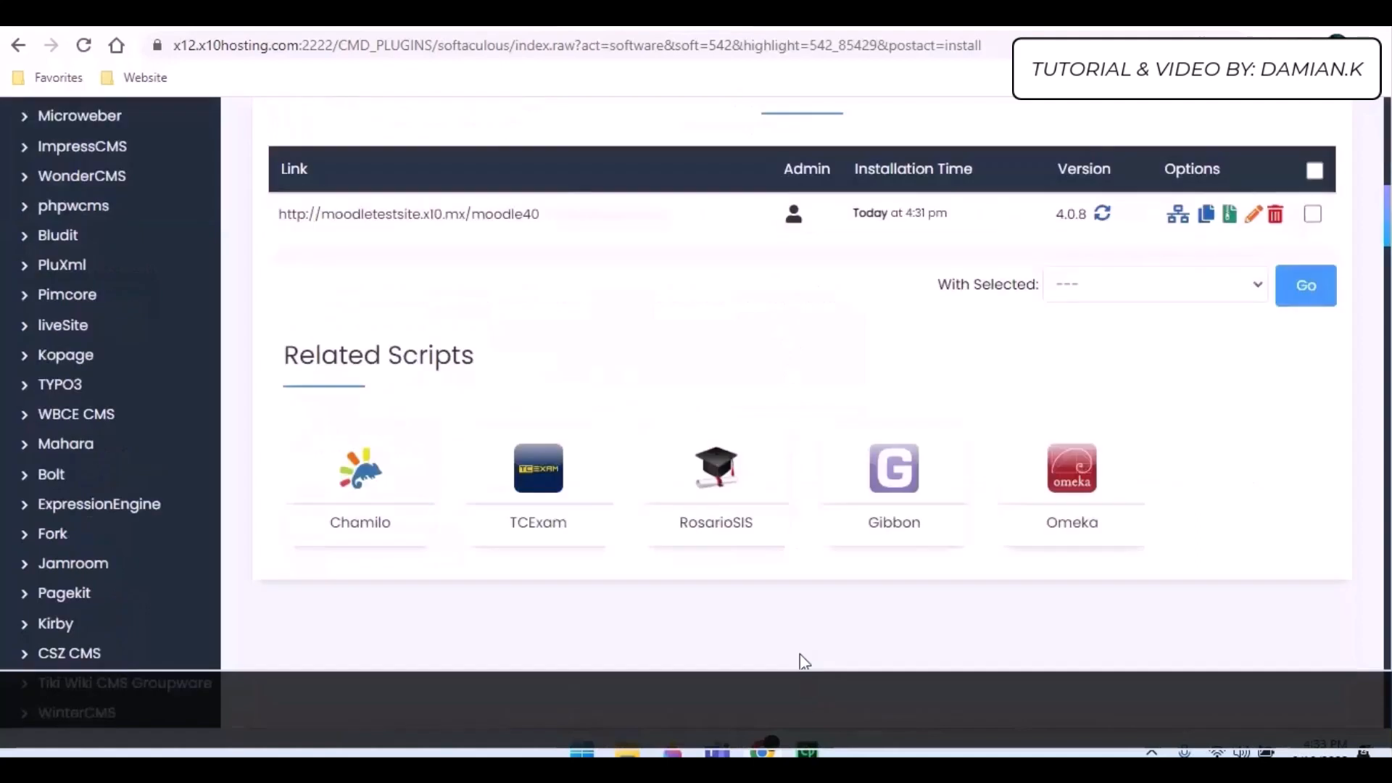